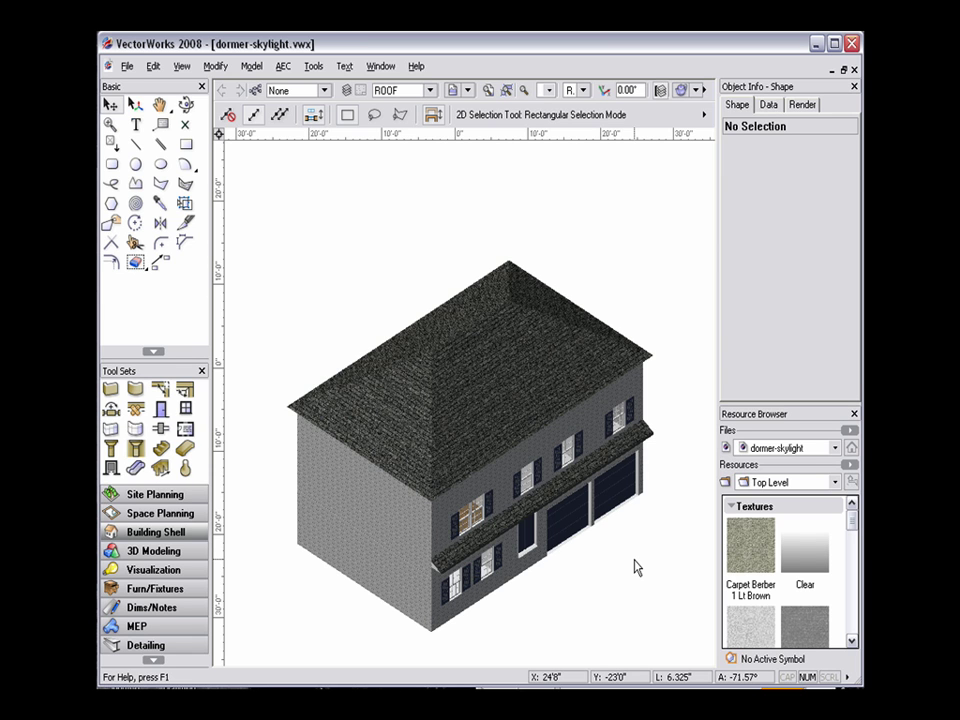
Change the rendered Right Isometric view to Top/Plan wireframe with F5 to show the hip roof outline.
key("F5")
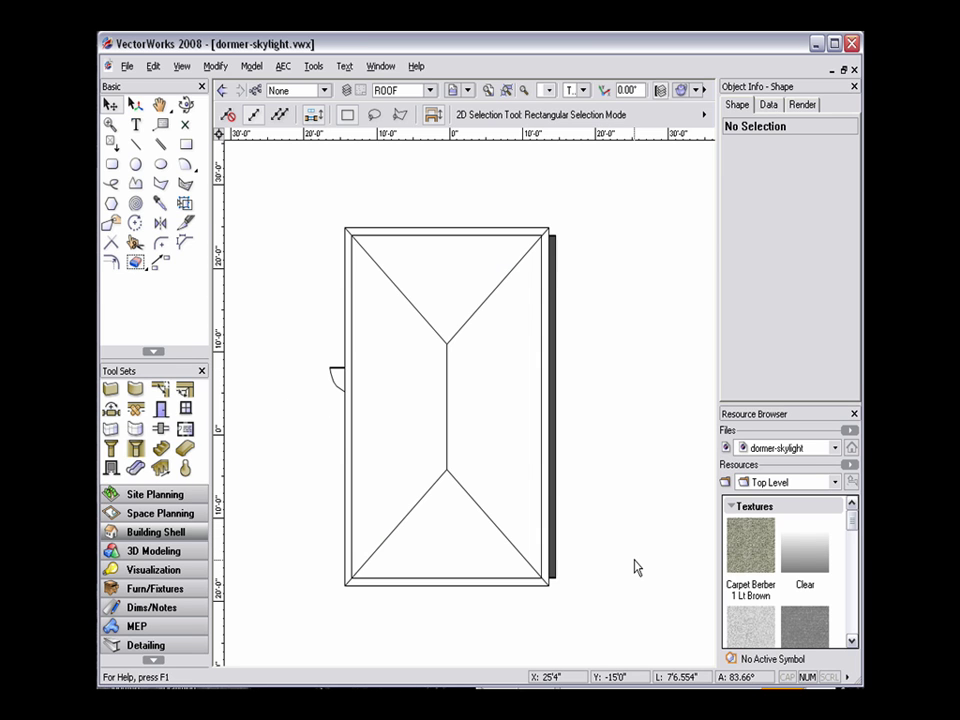
Select and deselect the roof, then collapse Textures so Symbols/Plug-In Objects appear in the Resource Browser.
left_click(447, 341)
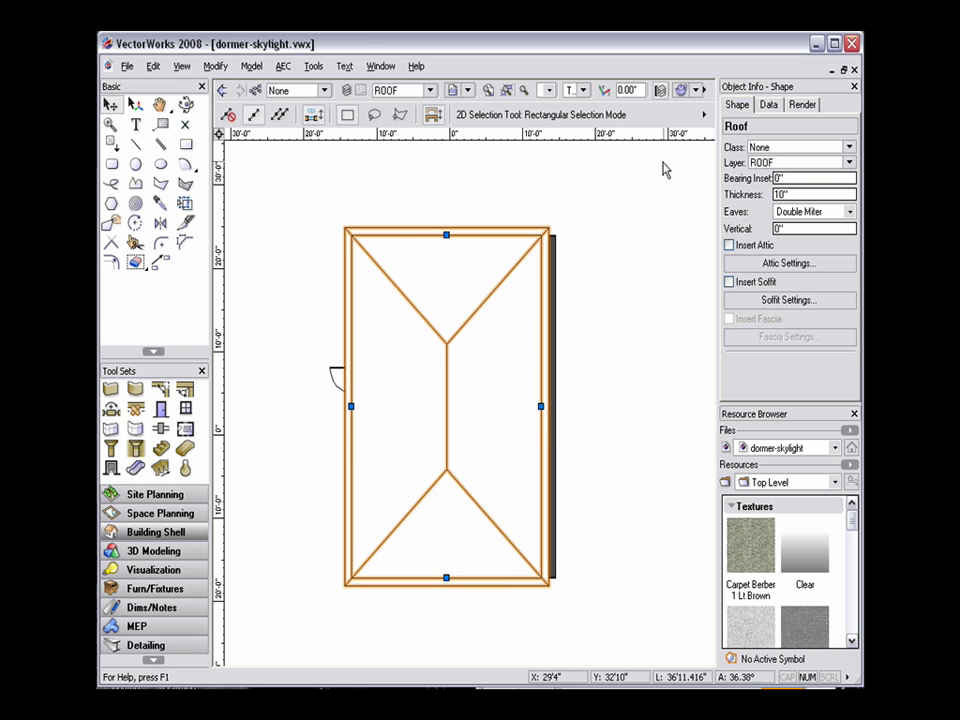
left_click(599, 349)
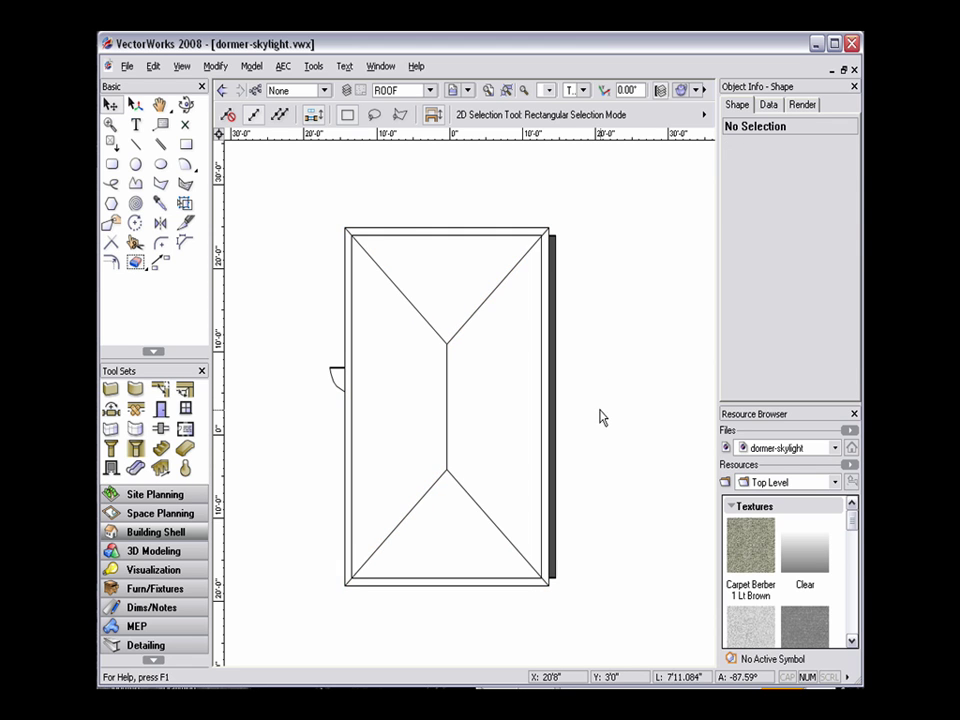
left_click(732, 507)
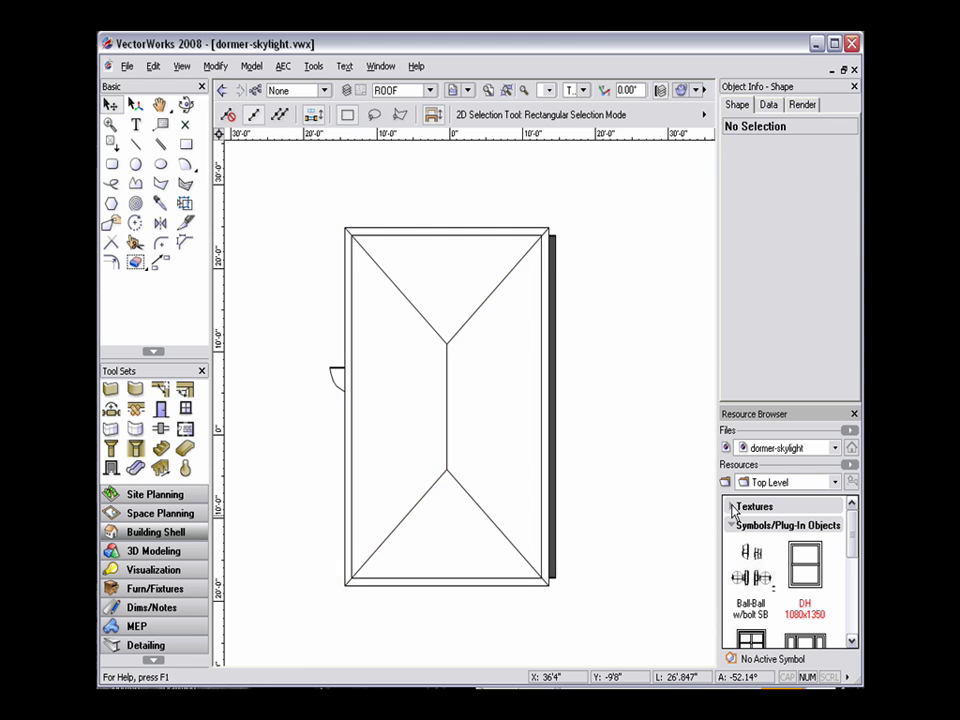
Make DH 1080x1350 active and try a Window on the roof's right edge, triggering the 3D-symbol alert.
double_click(795, 566)
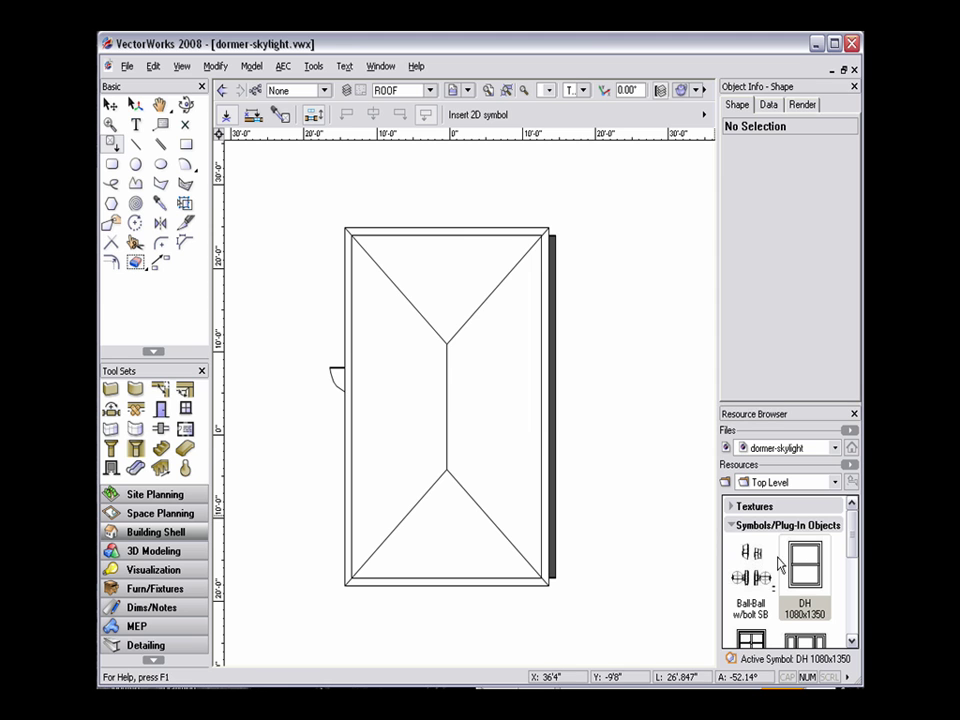
scroll(544, 415, "up", 2)
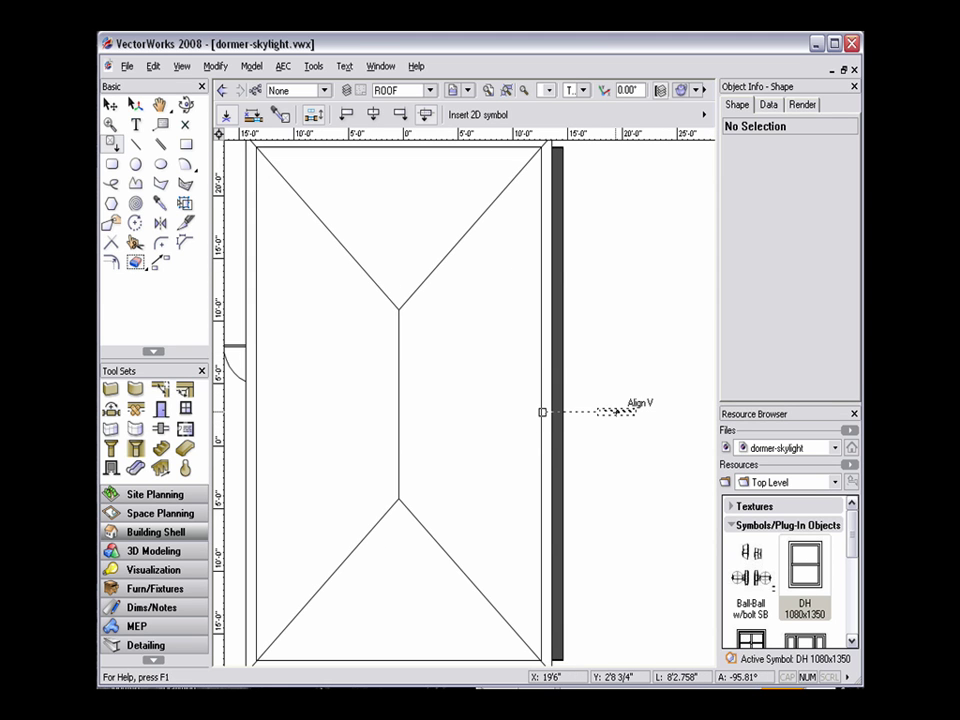
key("x")
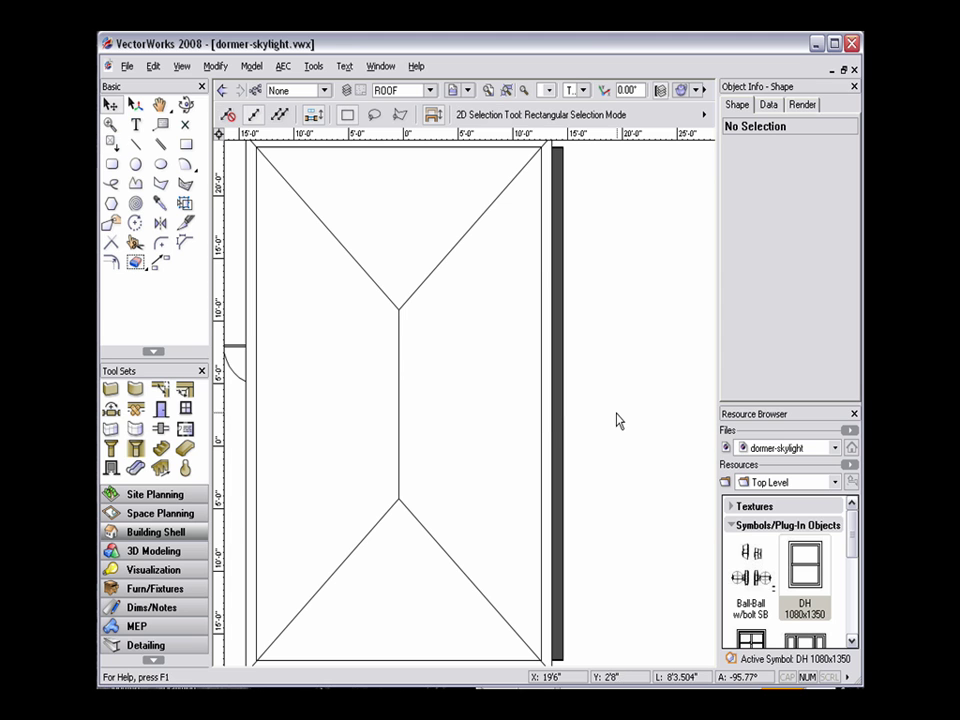
left_click(186, 410)
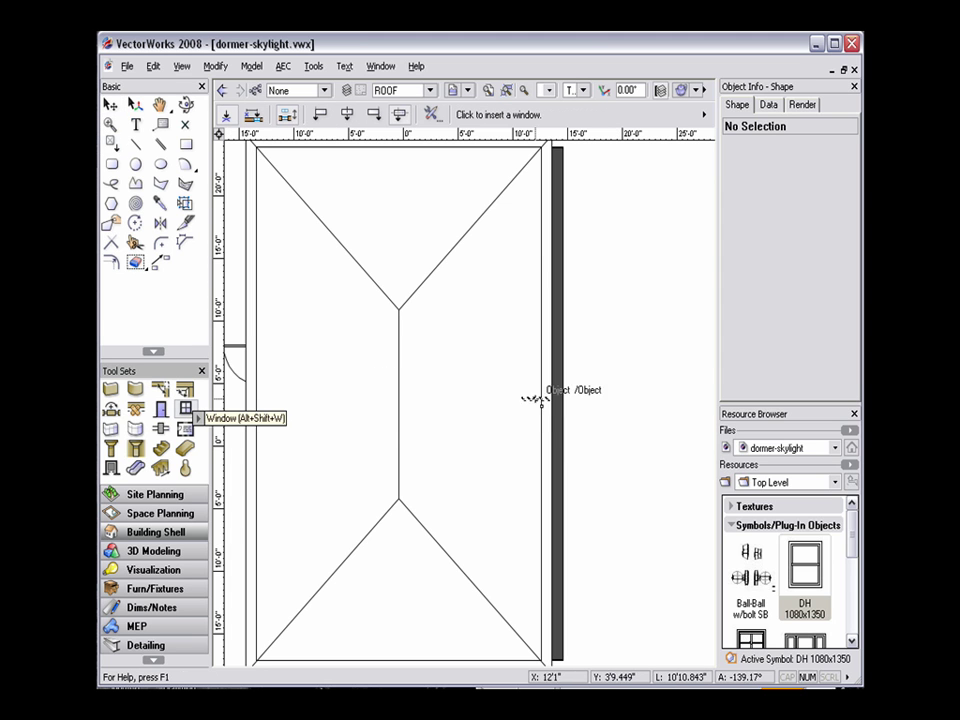
left_click(540, 401)
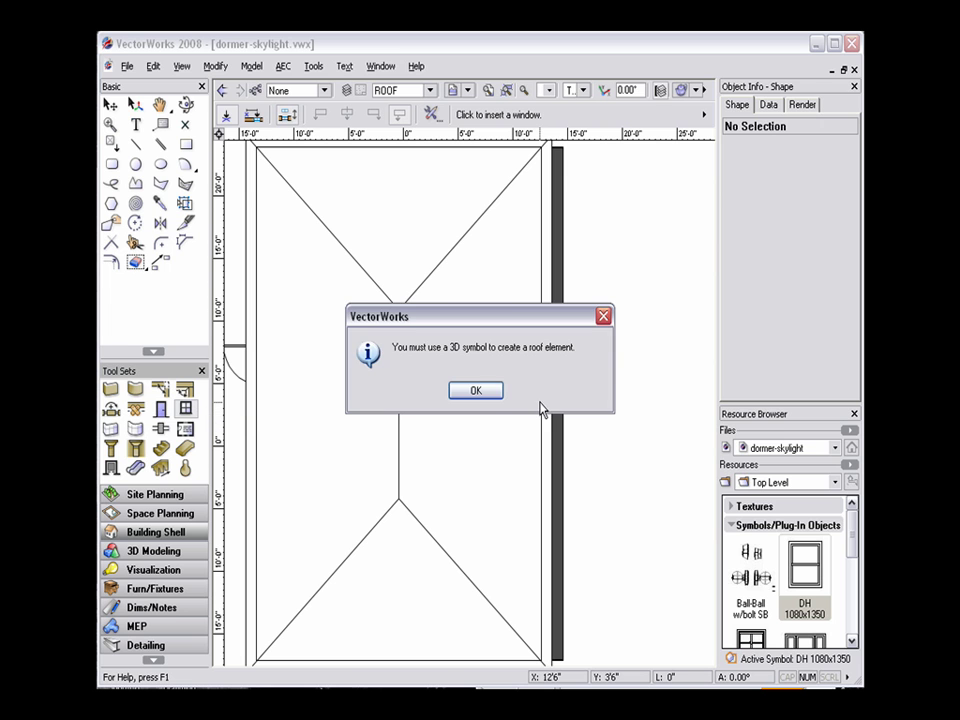
Dismiss the alert and place a standalone 2'6" x 4'0" window just right of the roof.
left_click(478, 392)
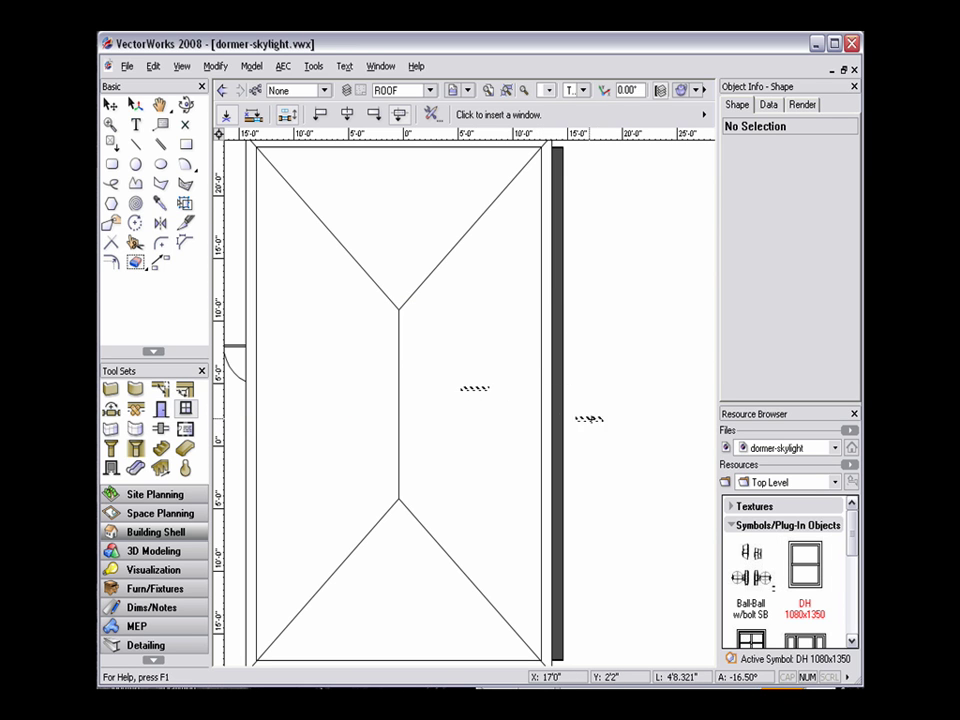
left_click(607, 431)
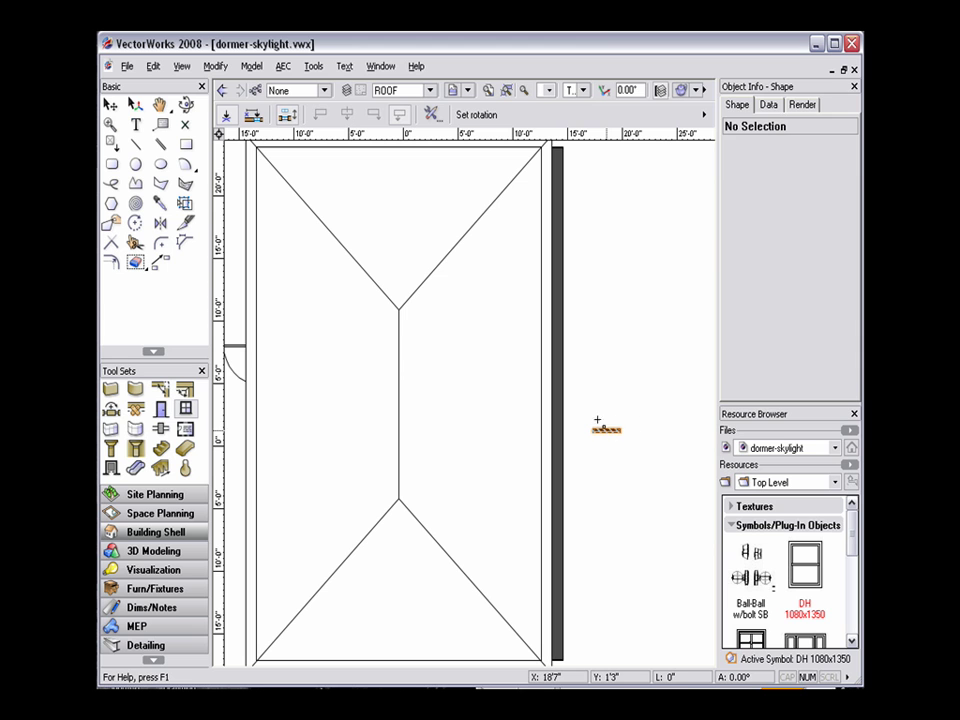
left_click(604, 408)
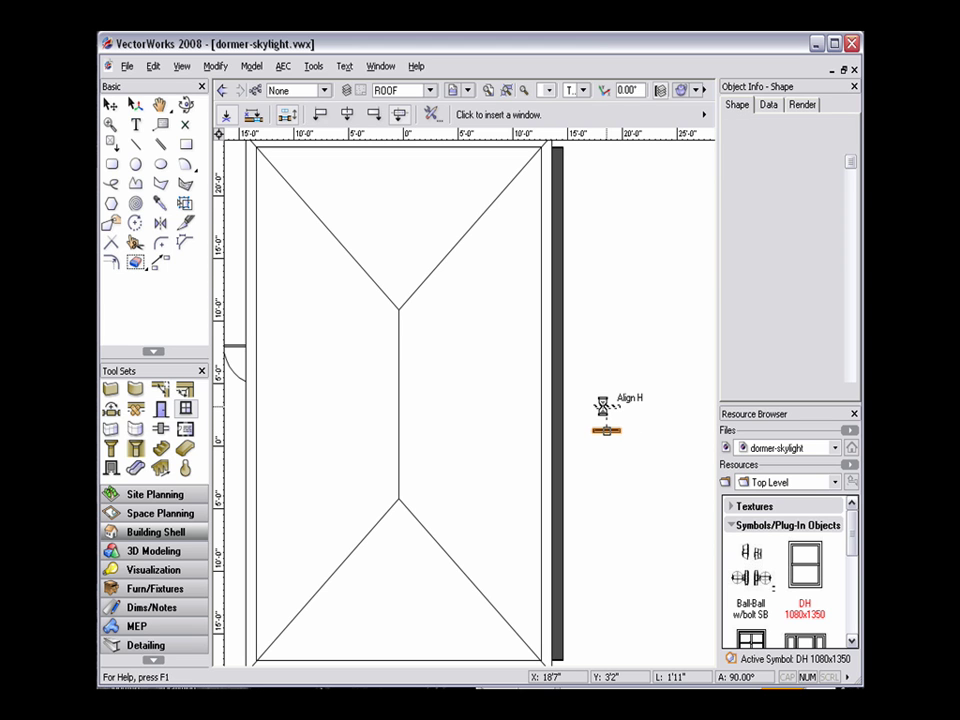
key("x")
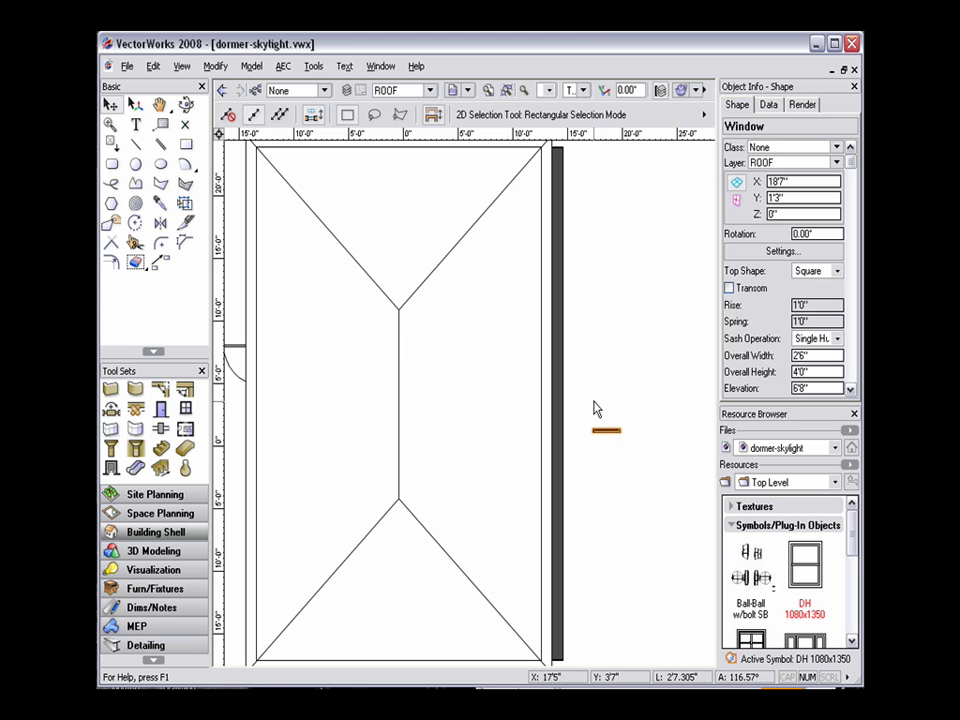
Create a symbol named 'Custom Win' from the placed window with Modify > Create Symbol.
left_click(215, 66)
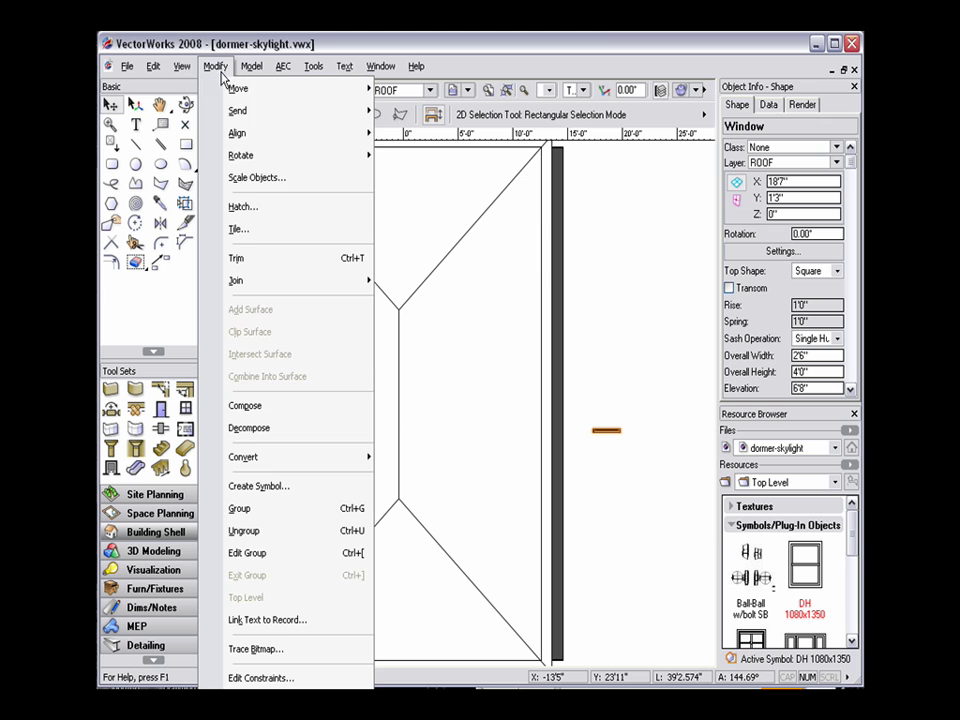
left_click(274, 487)
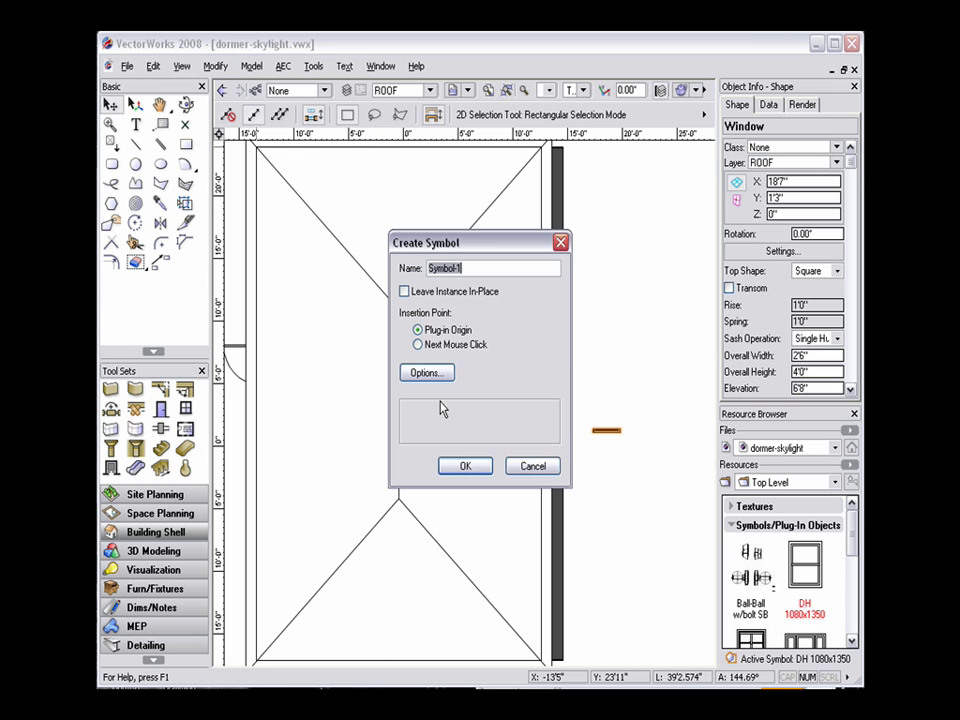
type("Cut")
type("tom W")
type("in")
left_click(478, 468)
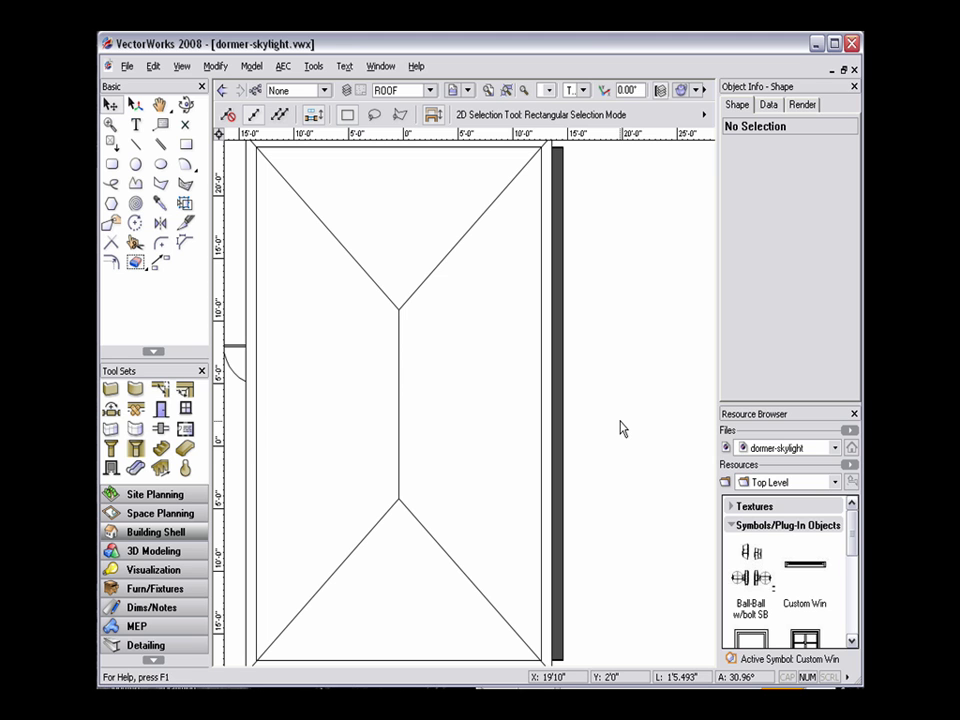
Activate the Custom Win symbol and set it on the roof's right edge to bring up Edit Roof Element.
double_click(810, 572)
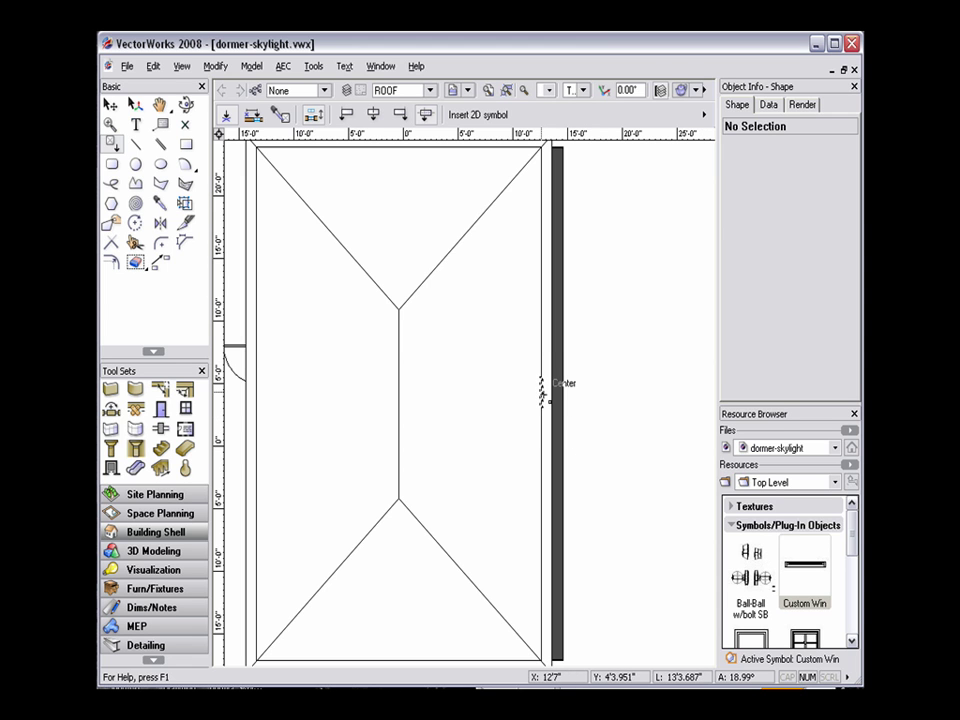
key("Escape")
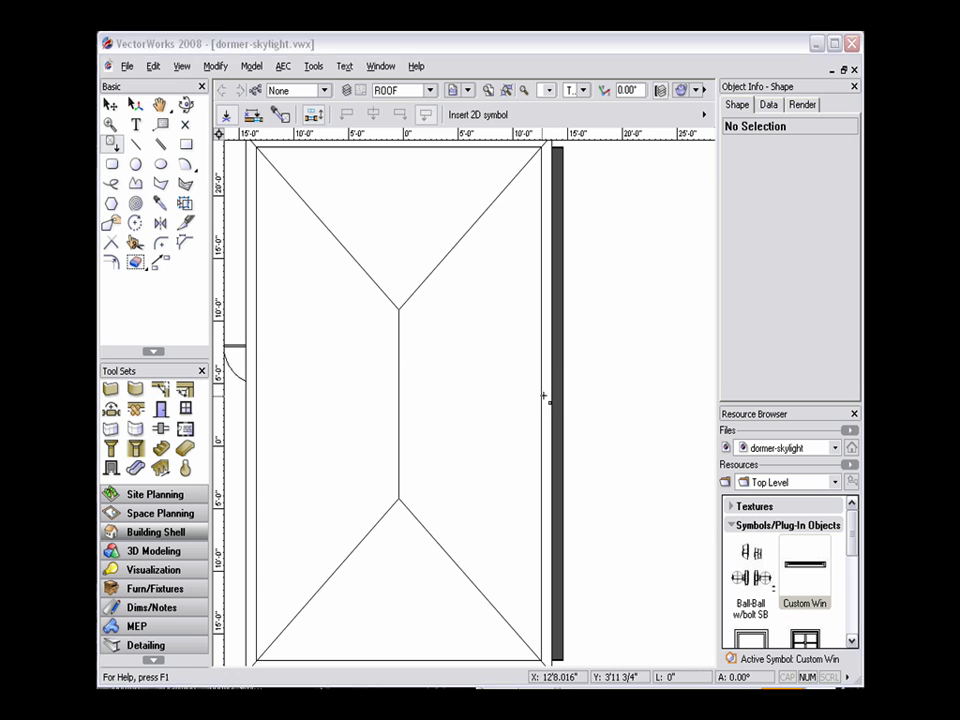
left_click(544, 397)
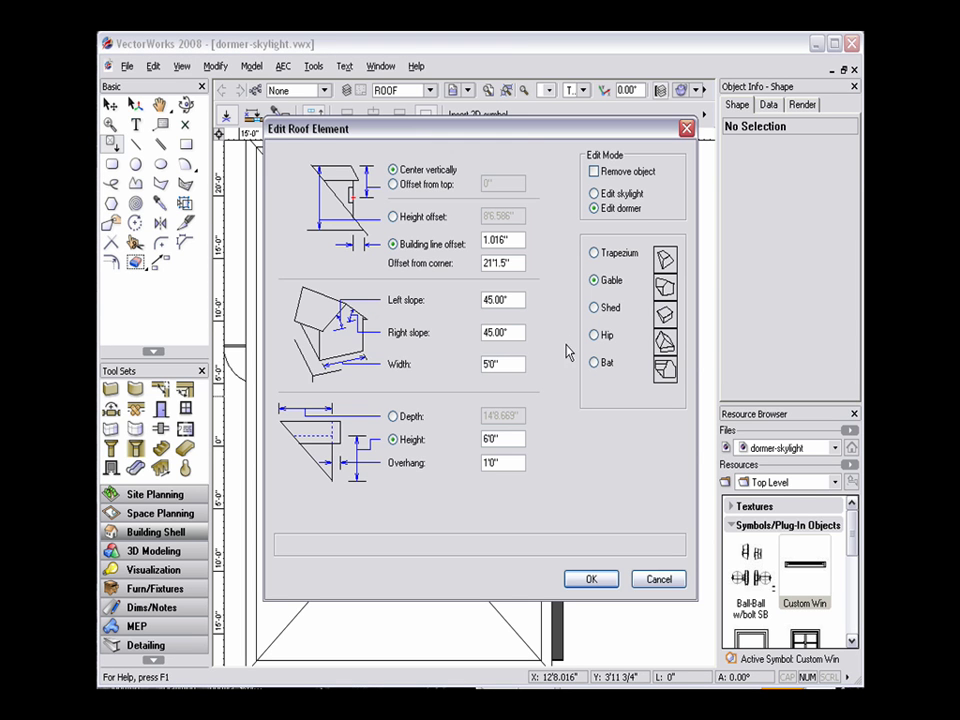
Preview the dormer styles, choose Gable, and make Depth the controlling dimension at 11'.
left_click(595, 309)
left_click(596, 336)
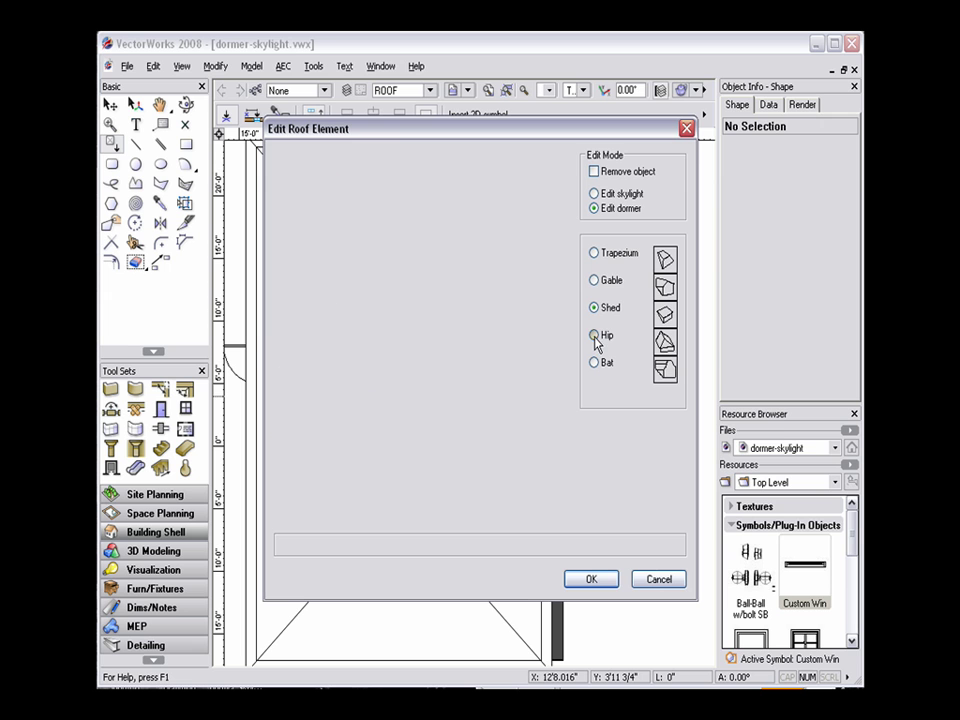
left_click(594, 364)
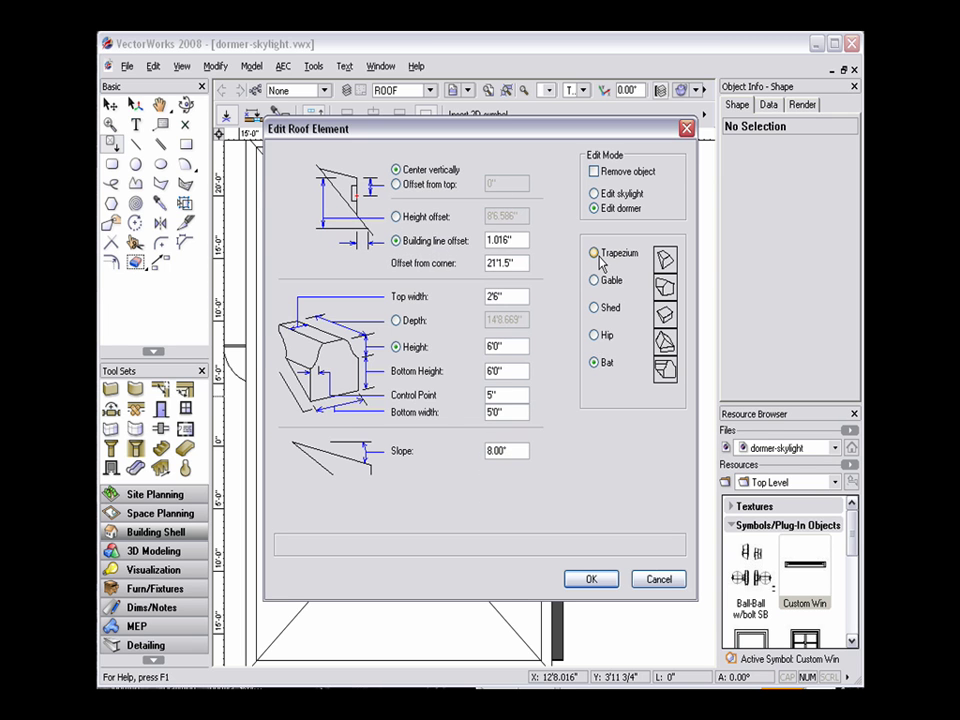
left_click(595, 253)
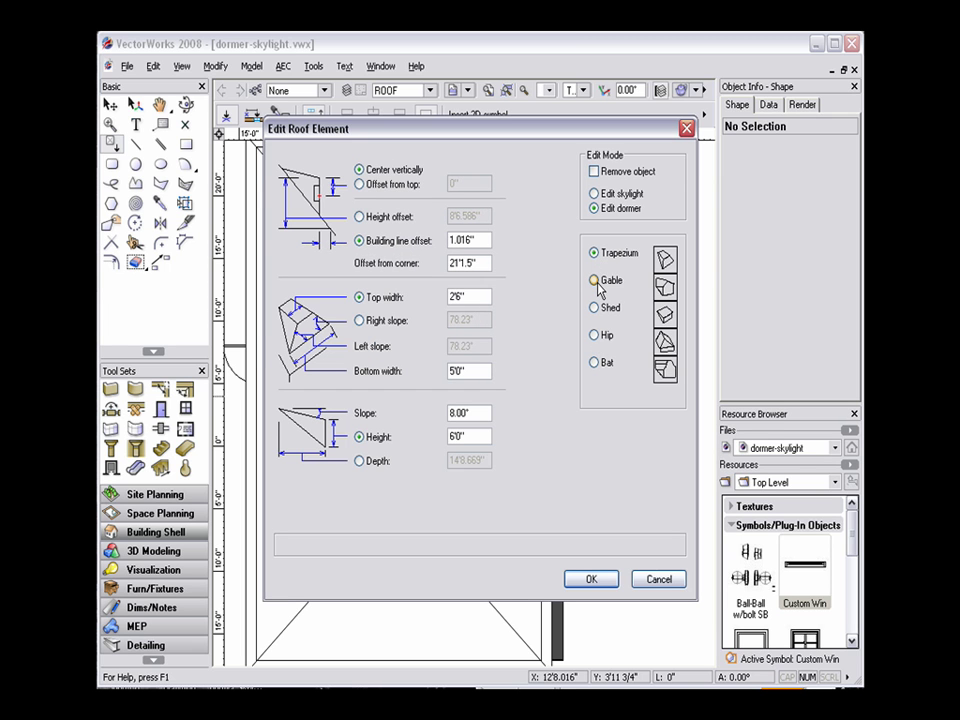
left_click(595, 281)
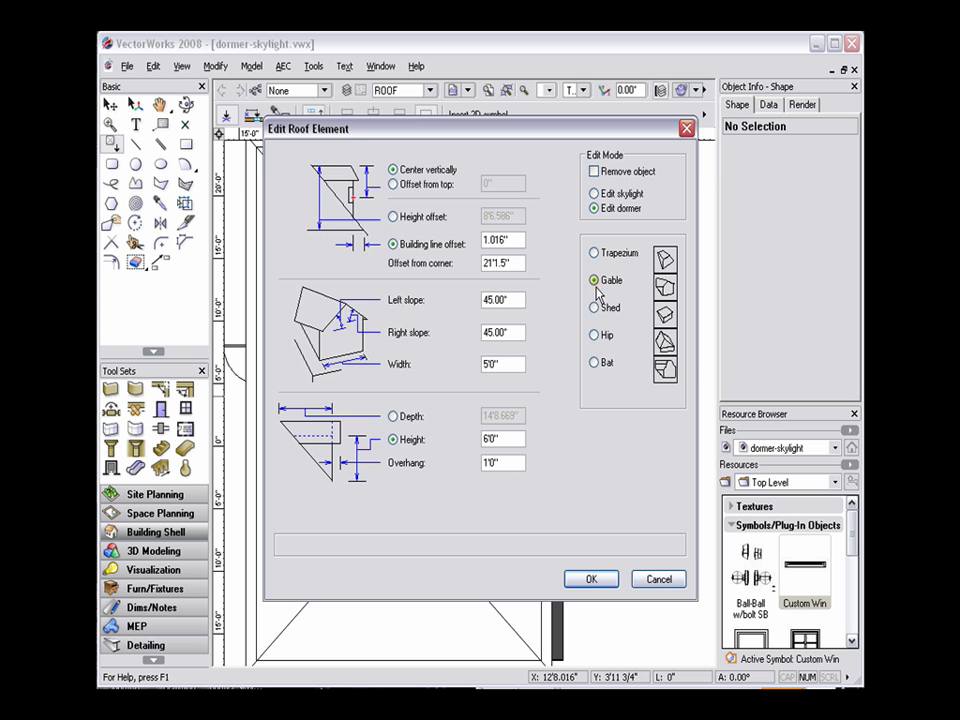
left_click(393, 416)
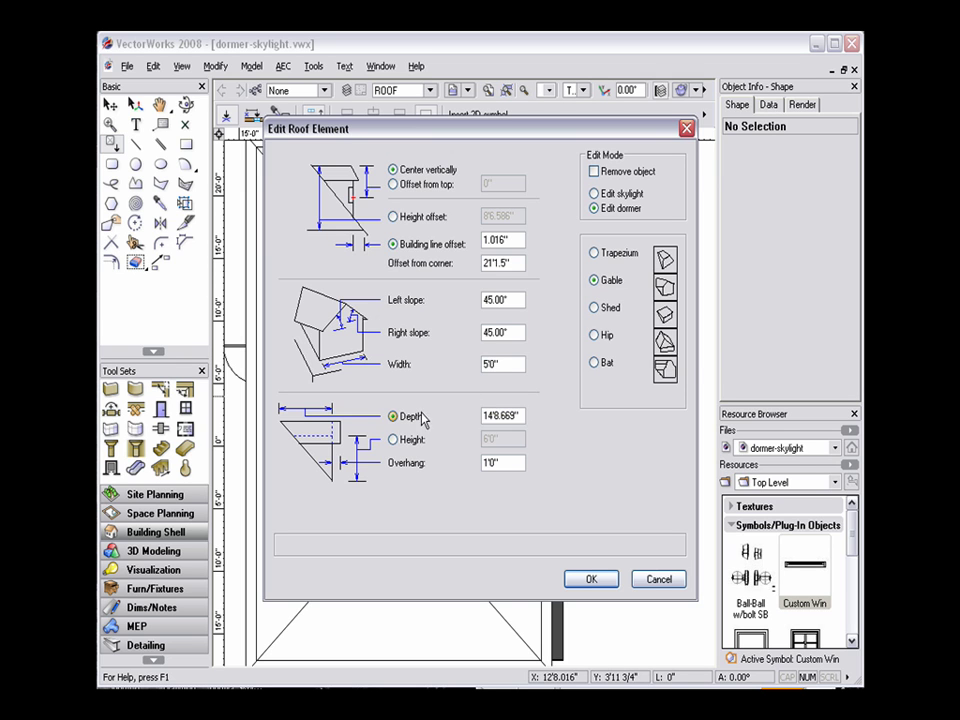
double_click(499, 413)
type("11")
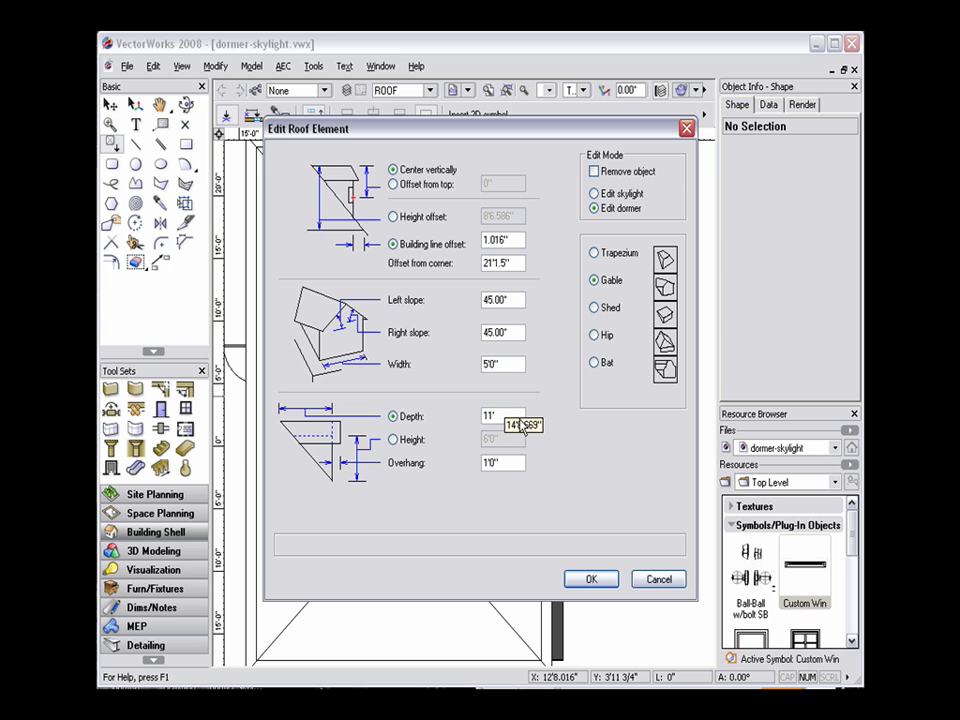
left_click(596, 581)
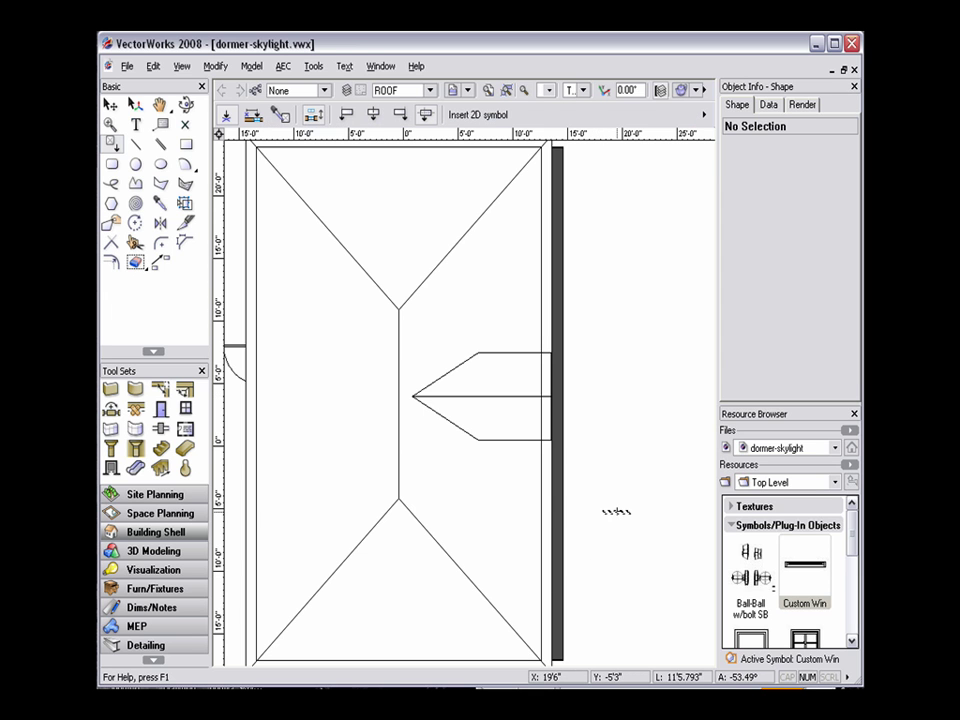
Render the house in isometric OpenGL and zoom and pan onto the gable dormer.
key("x")
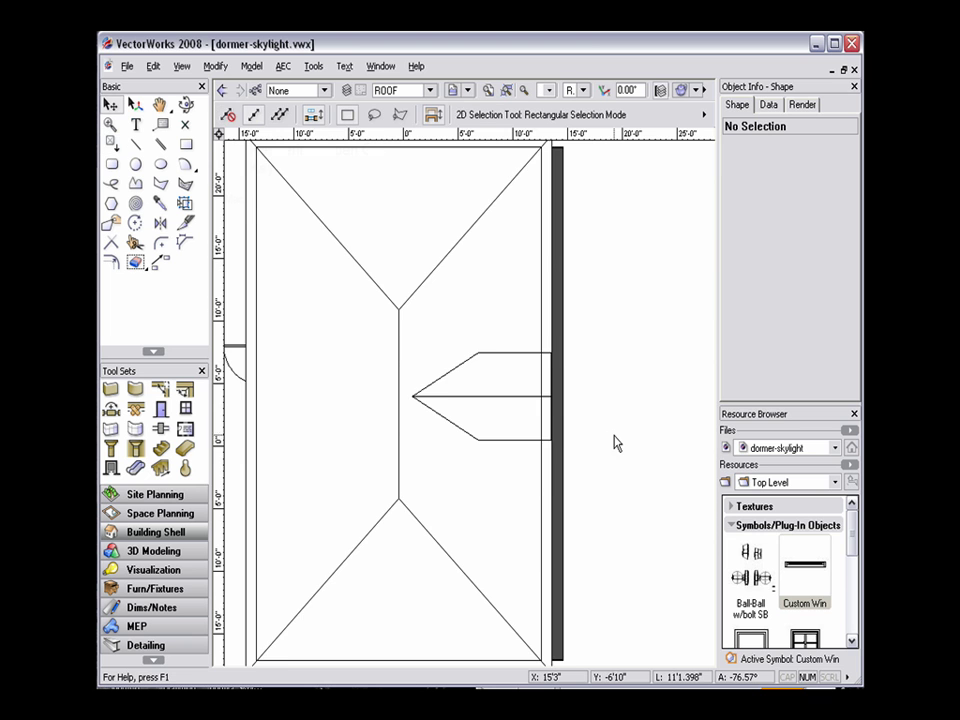
key("1")
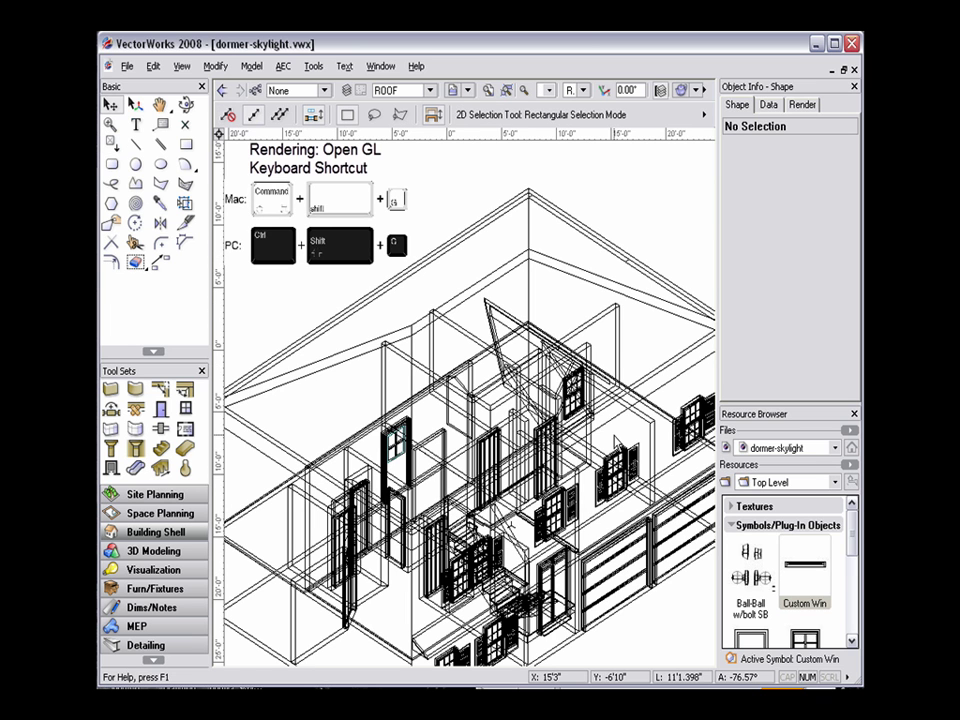
key("ctrl+shift+g")
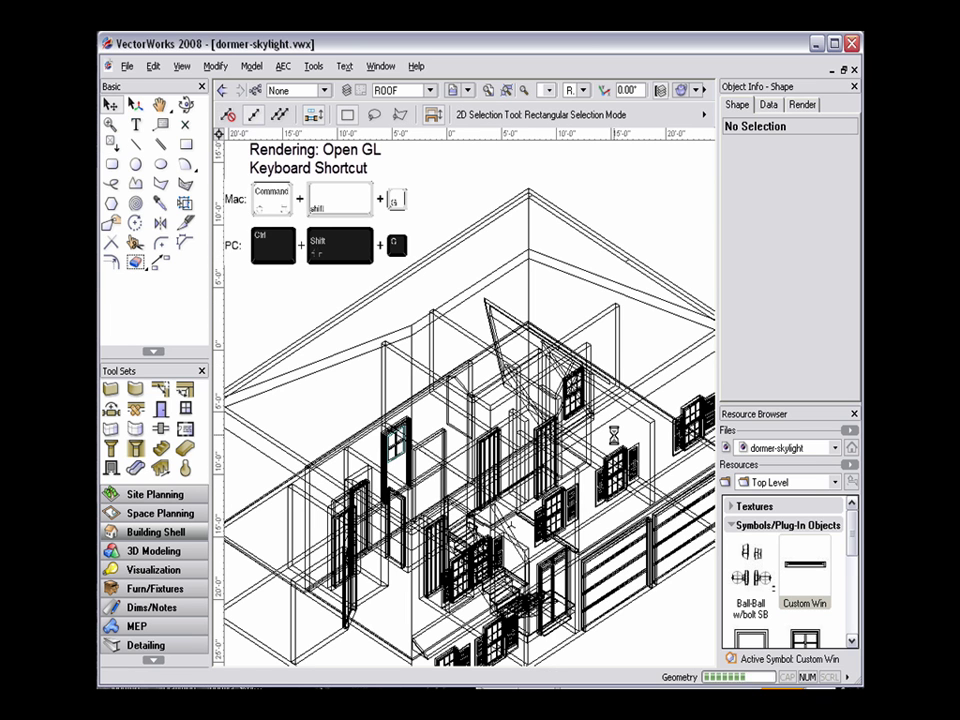
scroll(614, 440, "up", 4)
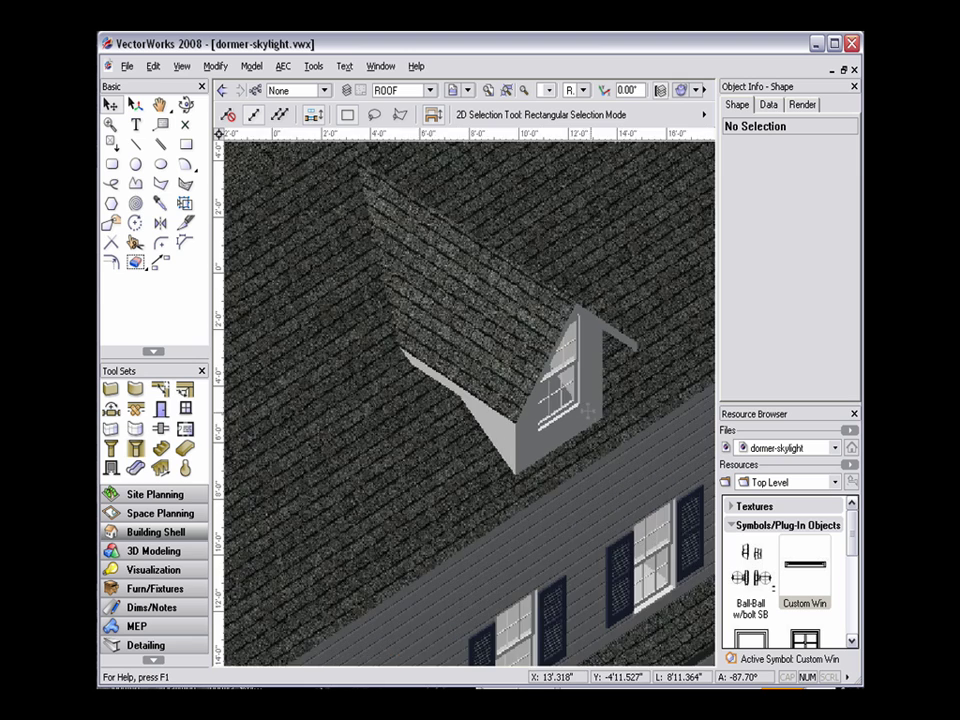
scroll(614, 408, "up", 2)
middle_click_drag(611, 403, 606, 349)
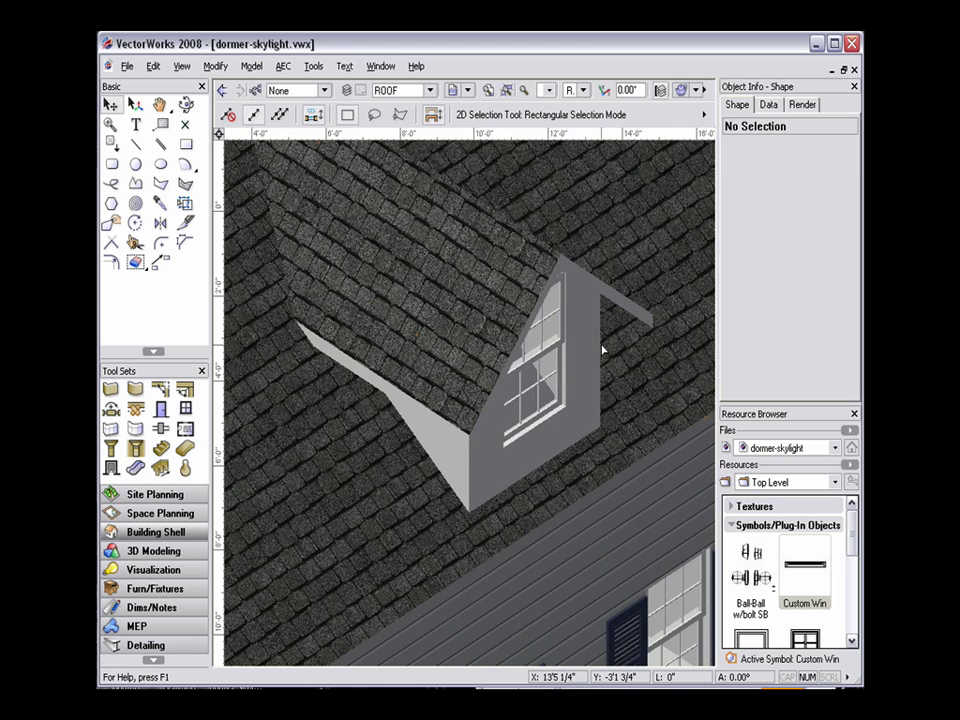
In the roof's Render settings, give the Dormer part the Siding 14 Grey texture.
left_click(610, 358)
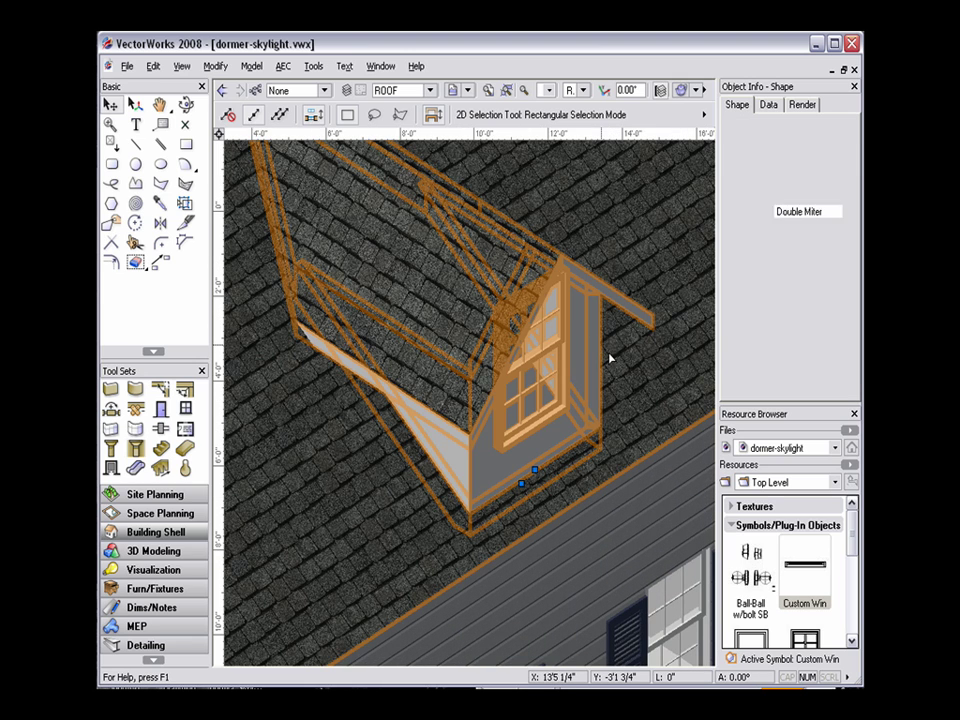
left_click(806, 105)
left_click(815, 175)
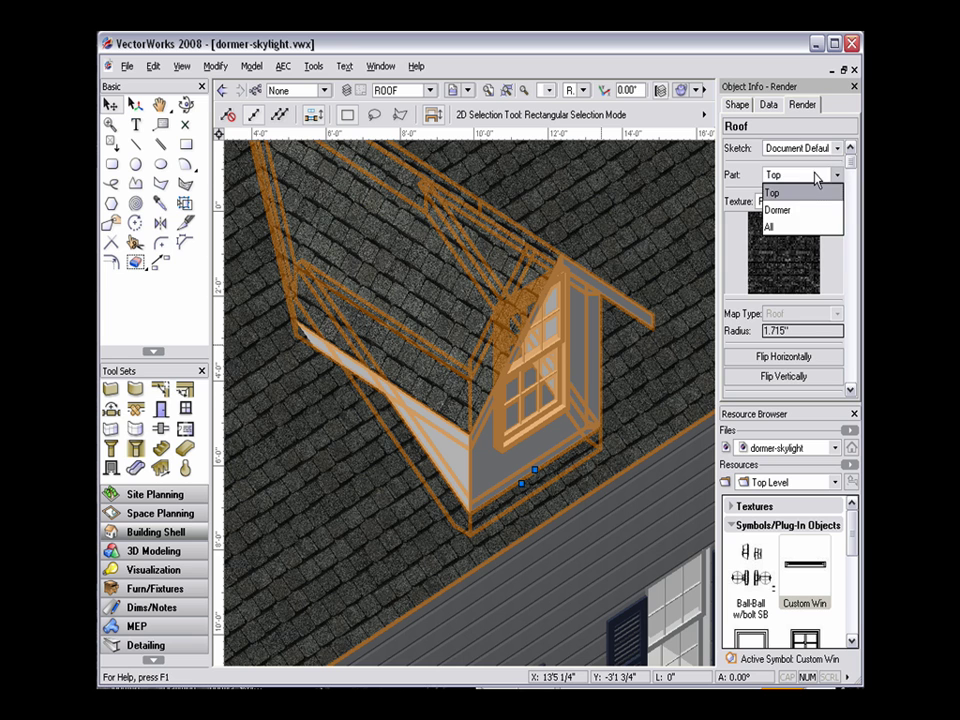
left_click(789, 211)
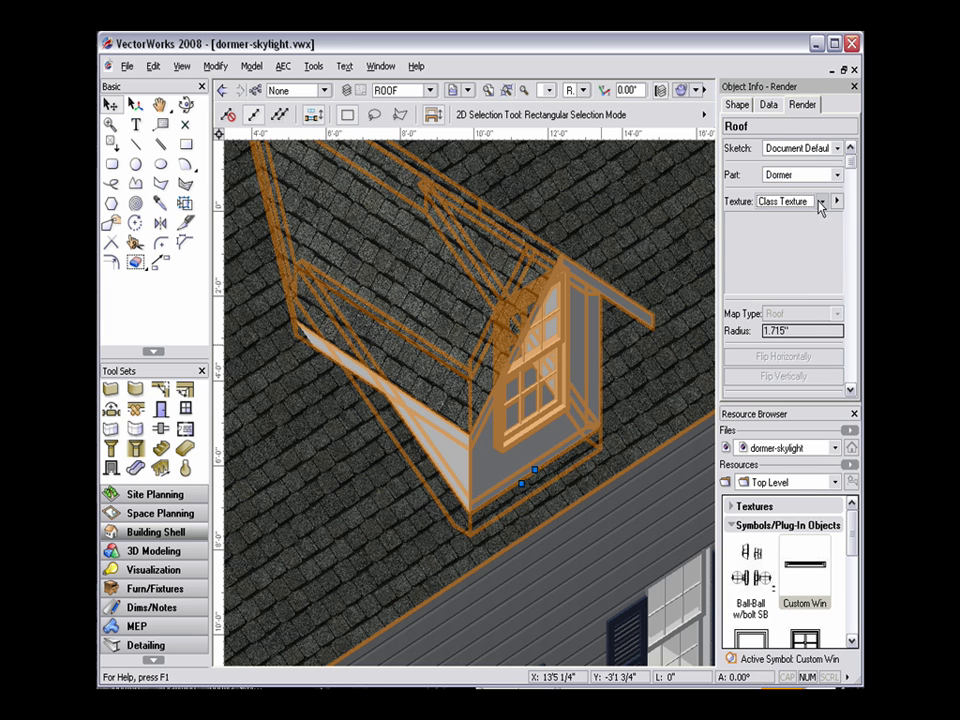
left_click(822, 201)
scroll(781, 240, "up", 5)
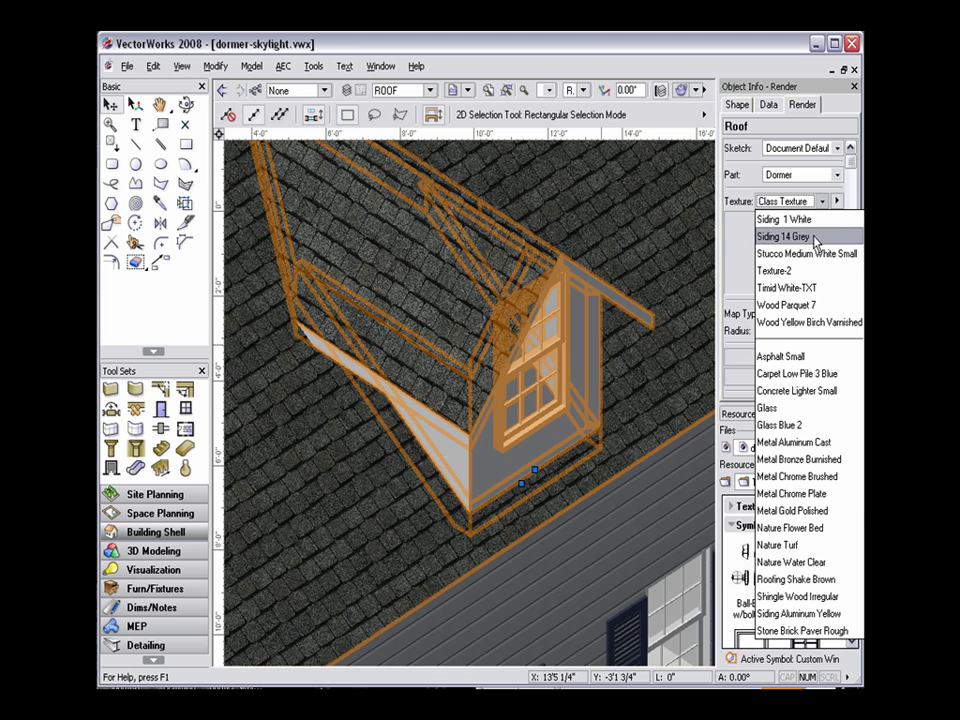
left_click(814, 237)
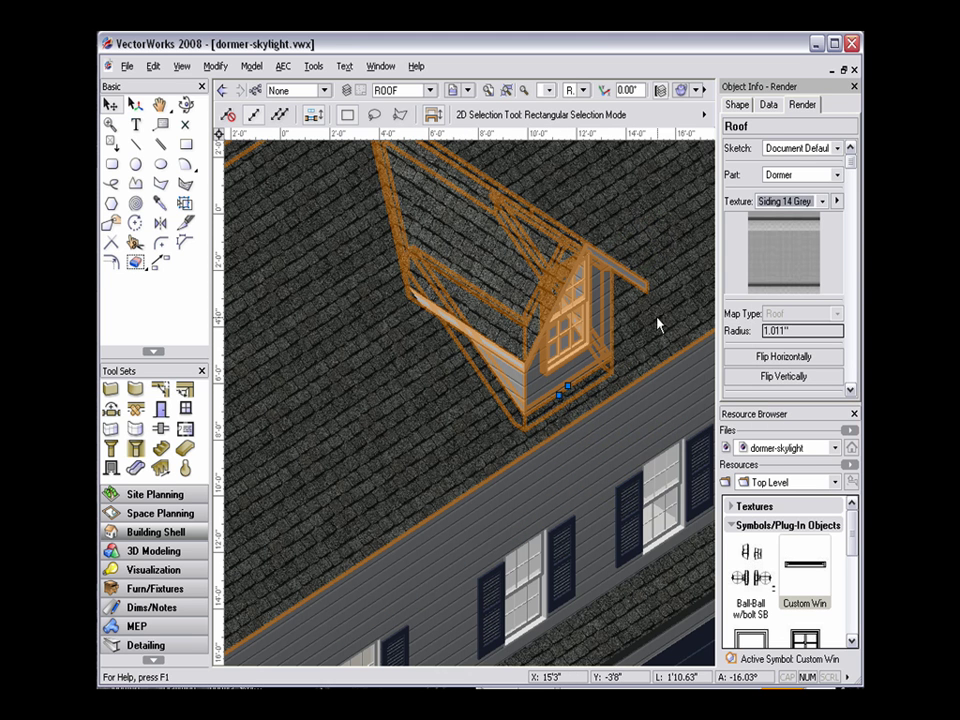
left_click(657, 313)
Return to Top/Plan, activate DH 1080x1350, then cancel placing the symbol.
key("F5")
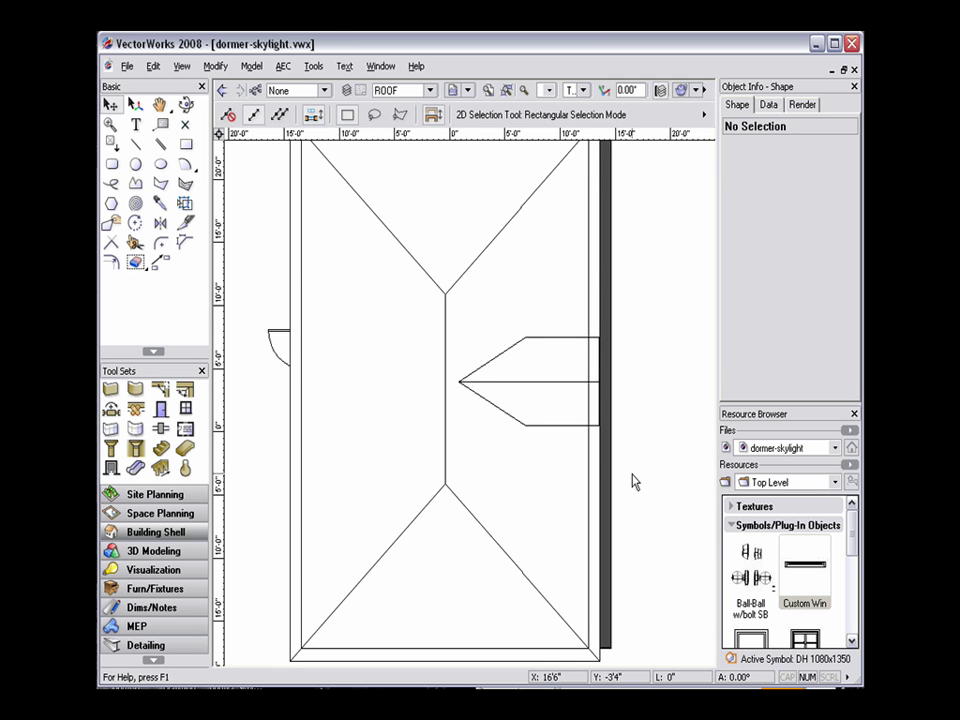
left_click(852, 641)
left_click(852, 641)
double_click(748, 600)
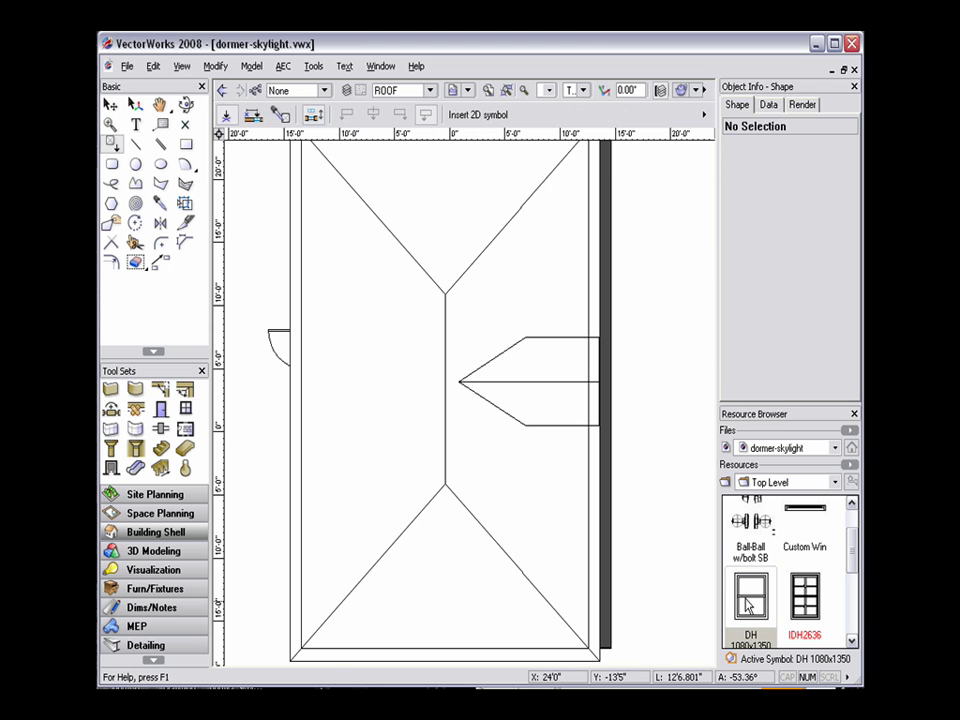
key("Escape")
Edit the roof element as a skylight, keeping Do not insert symbol after the hybrid-symbol warning.
left_click(362, 393)
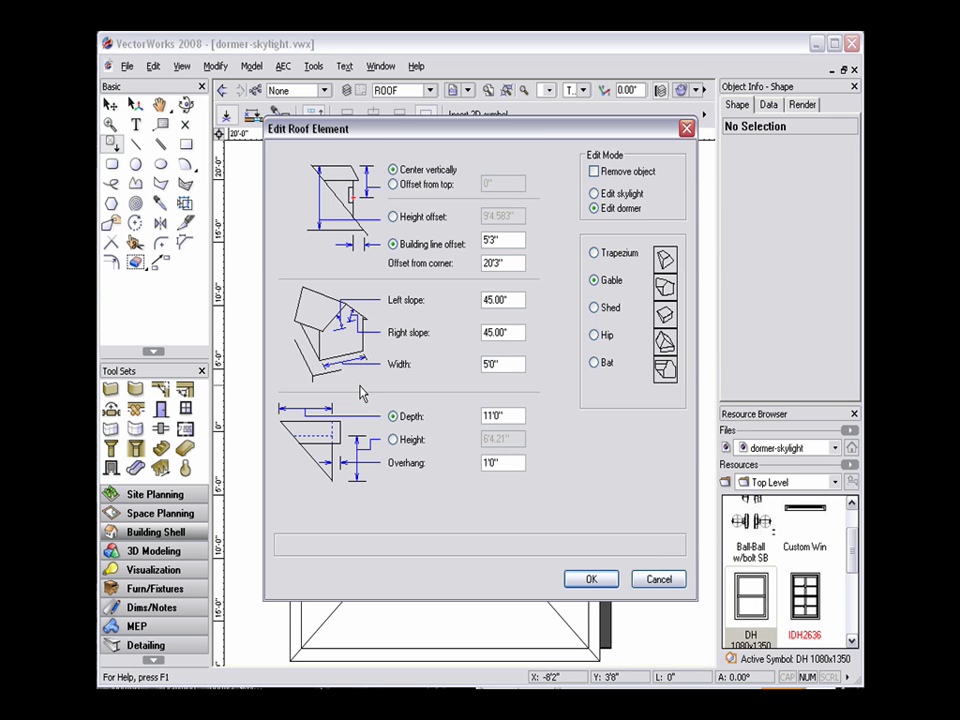
left_click(595, 194)
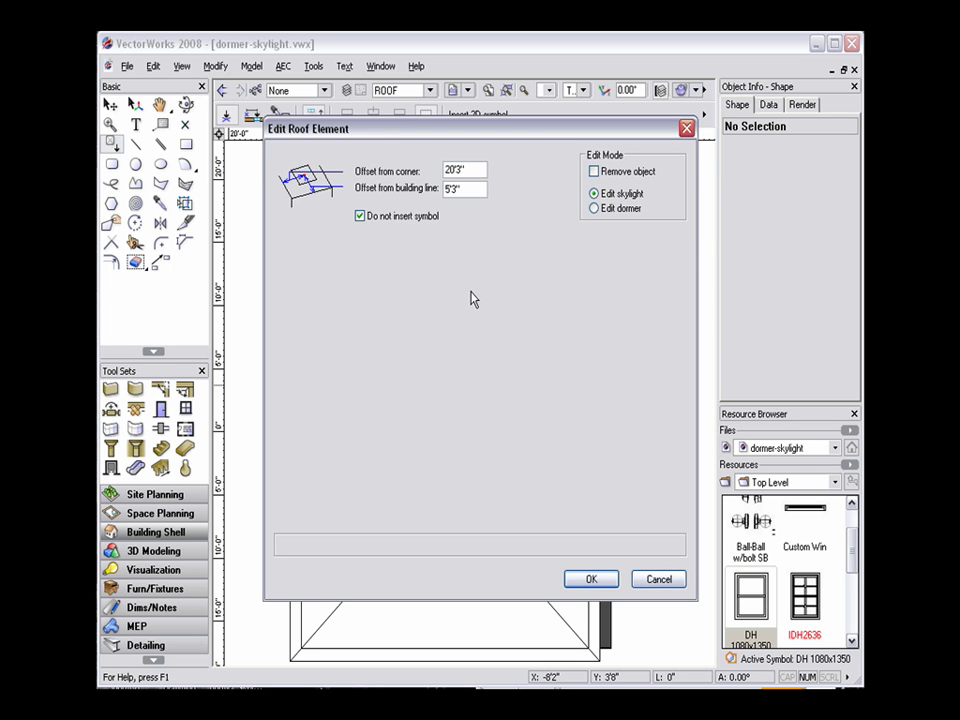
left_click(361, 218)
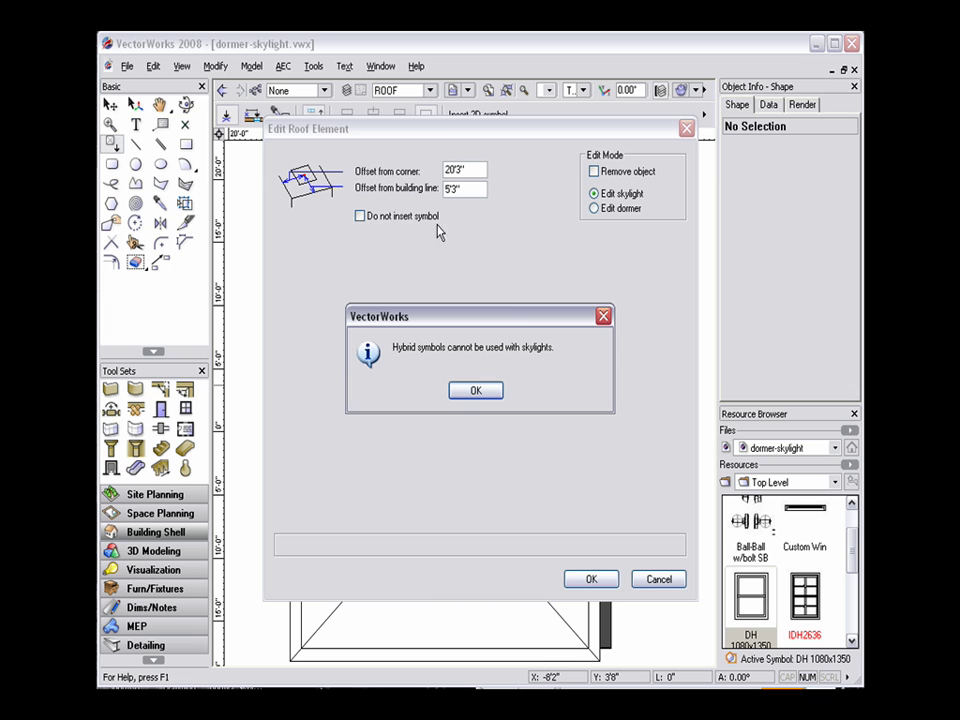
left_click(476, 390)
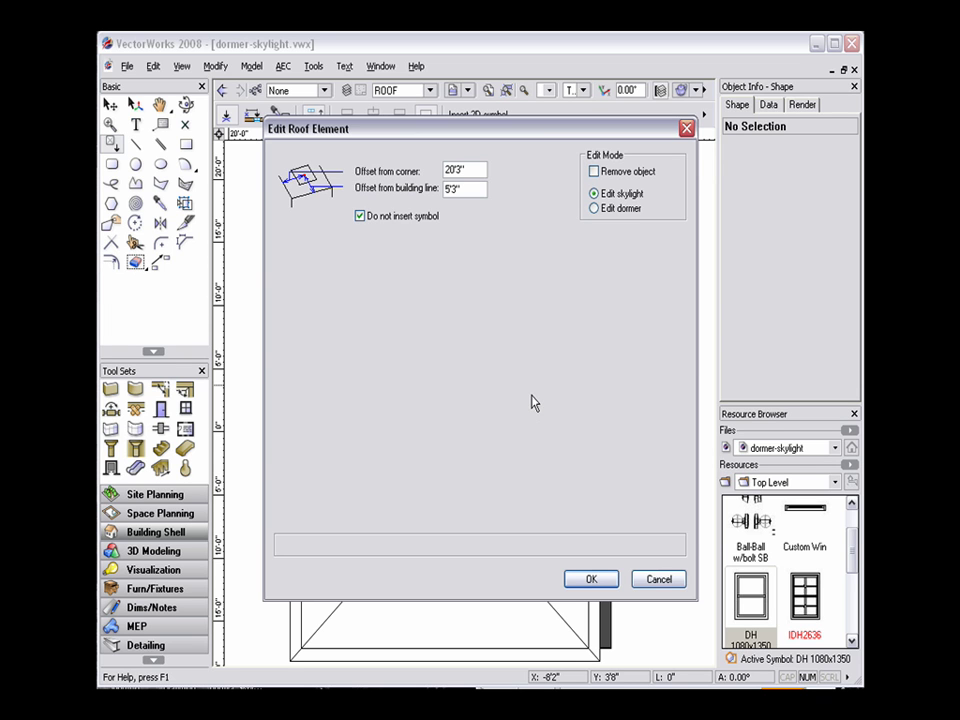
left_click(589, 578)
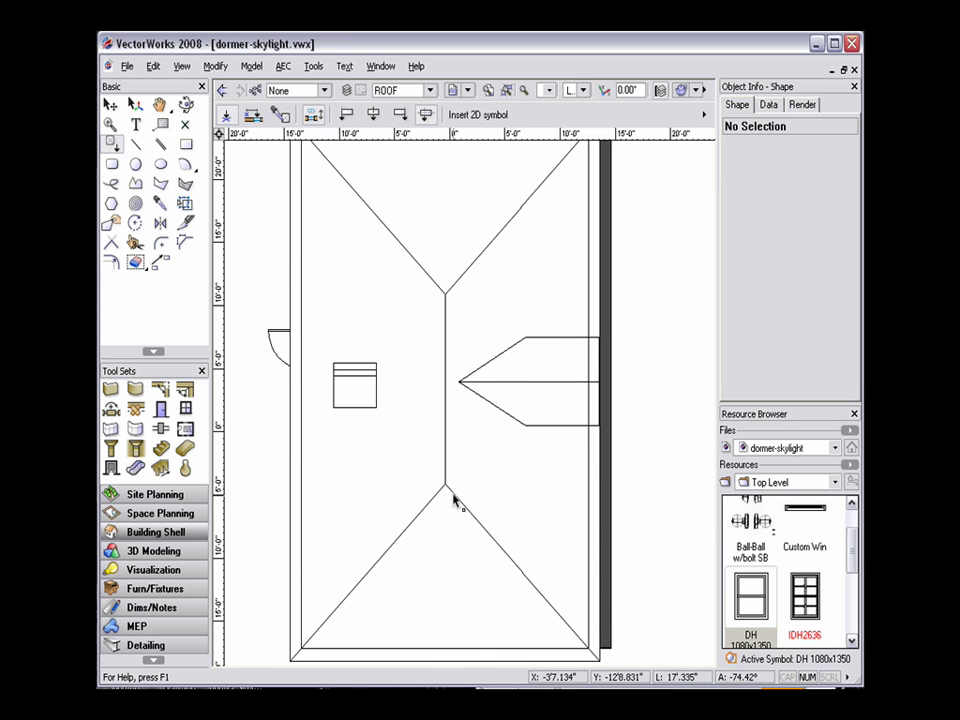
Check the skylight in an OpenGL rendering, then go back to Top/Plan.
key("x")
key("ctrl+shift+g")
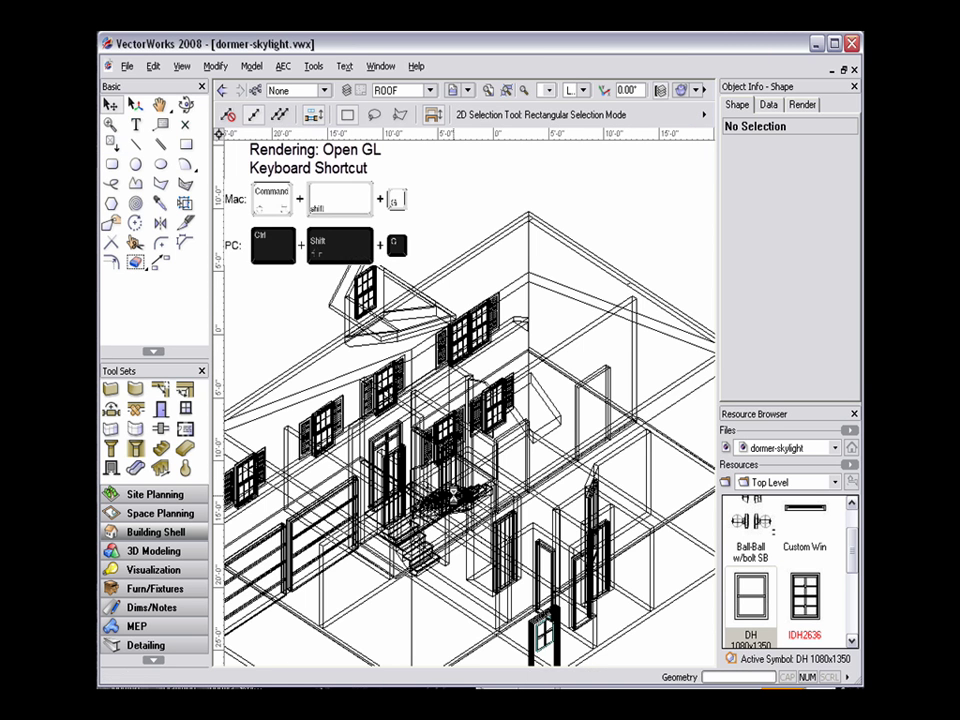
scroll(490, 501, "up", 3)
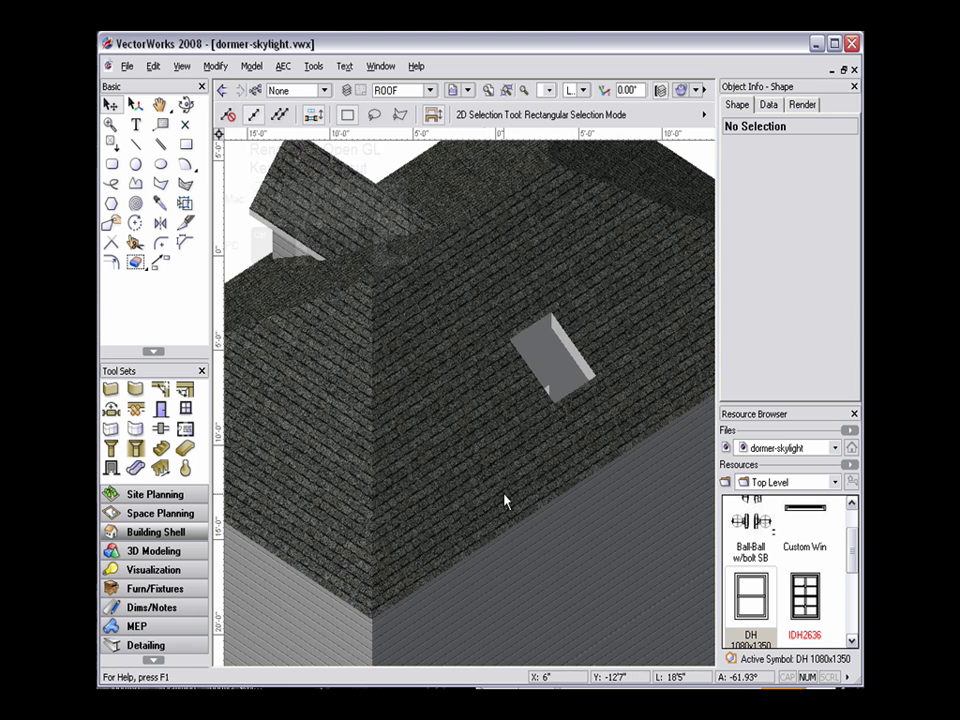
key("F5")
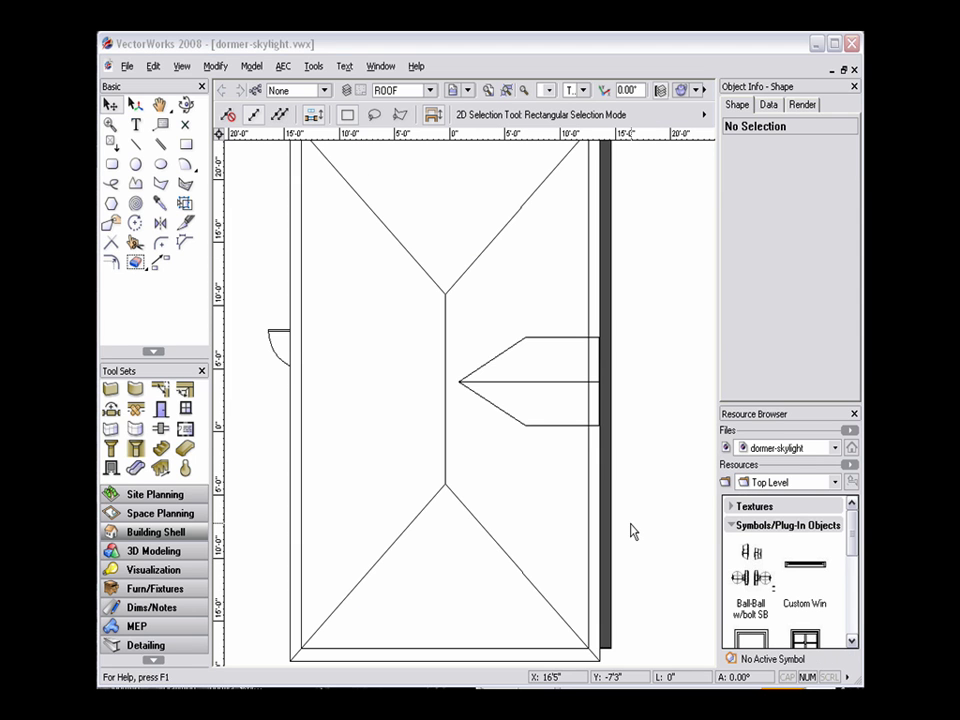
Start a new window and keep Int. Jamb & Sash and Clear glazing in its settings.
left_click(186, 408)
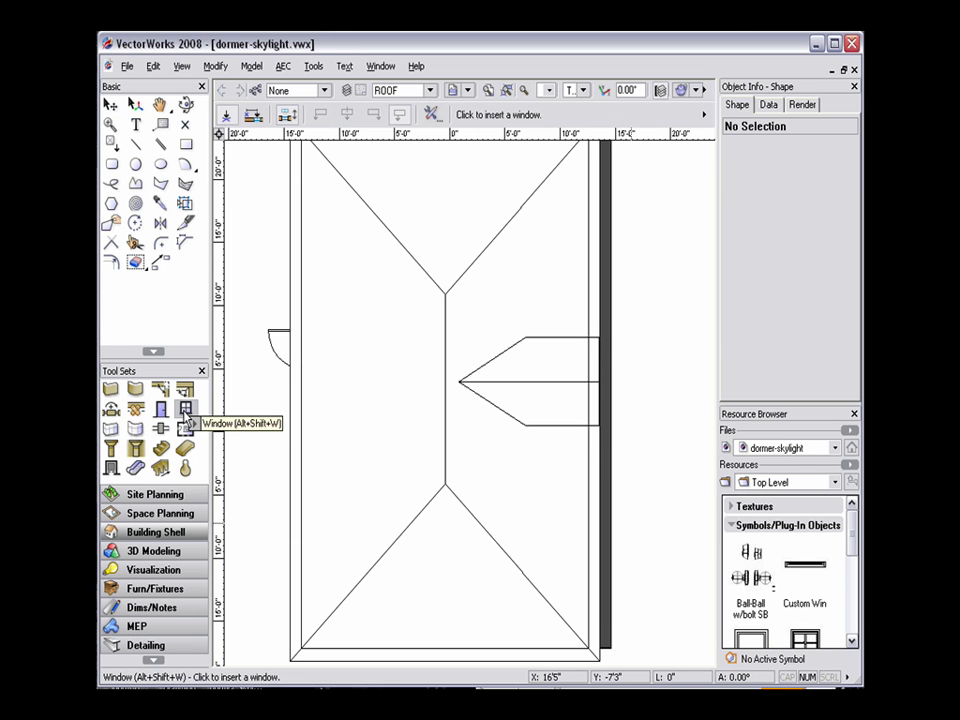
left_click(422, 147)
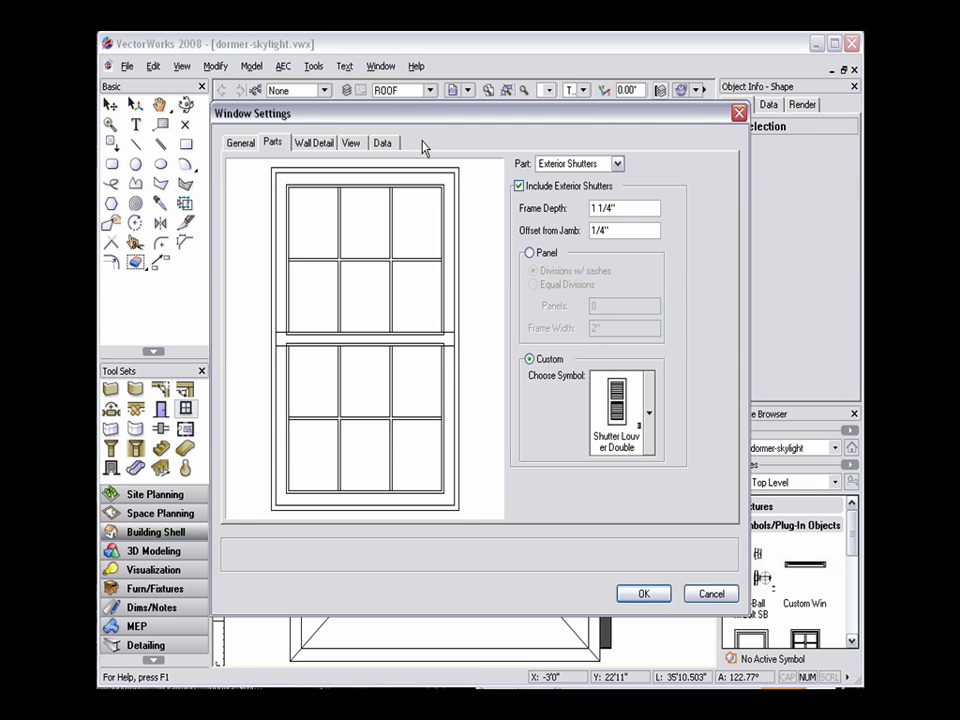
left_click(350, 143)
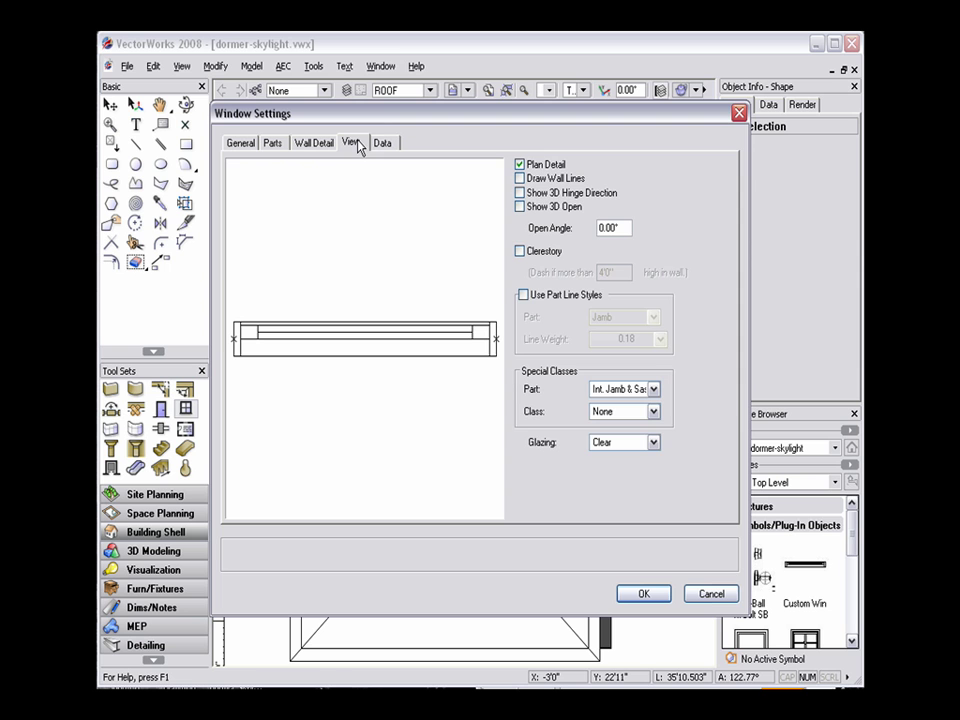
left_click(653, 389)
left_click(651, 395)
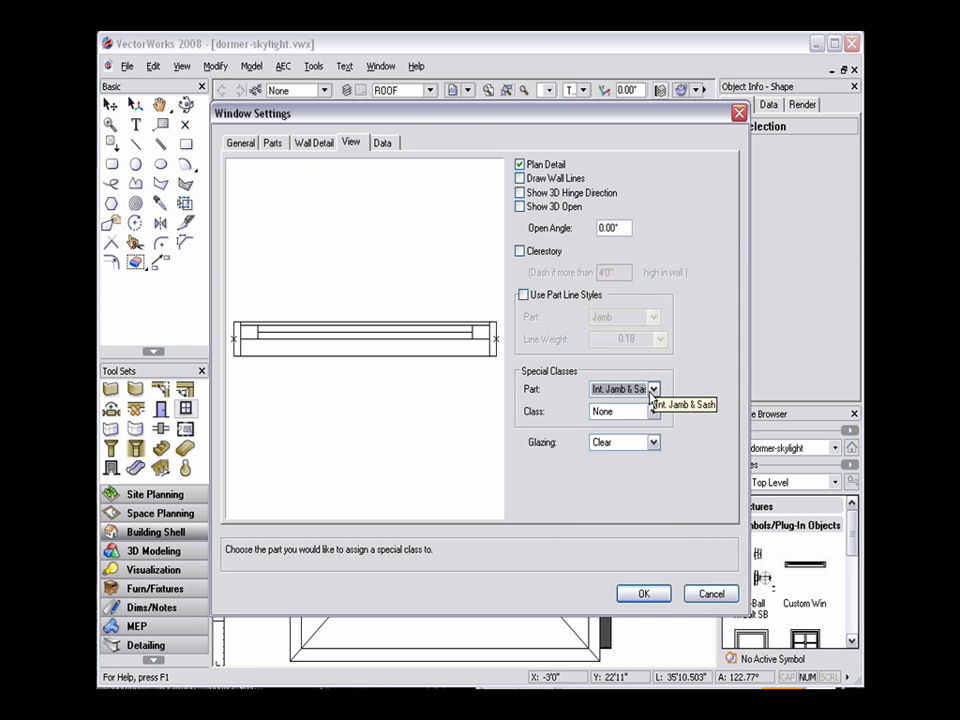
left_click(652, 443)
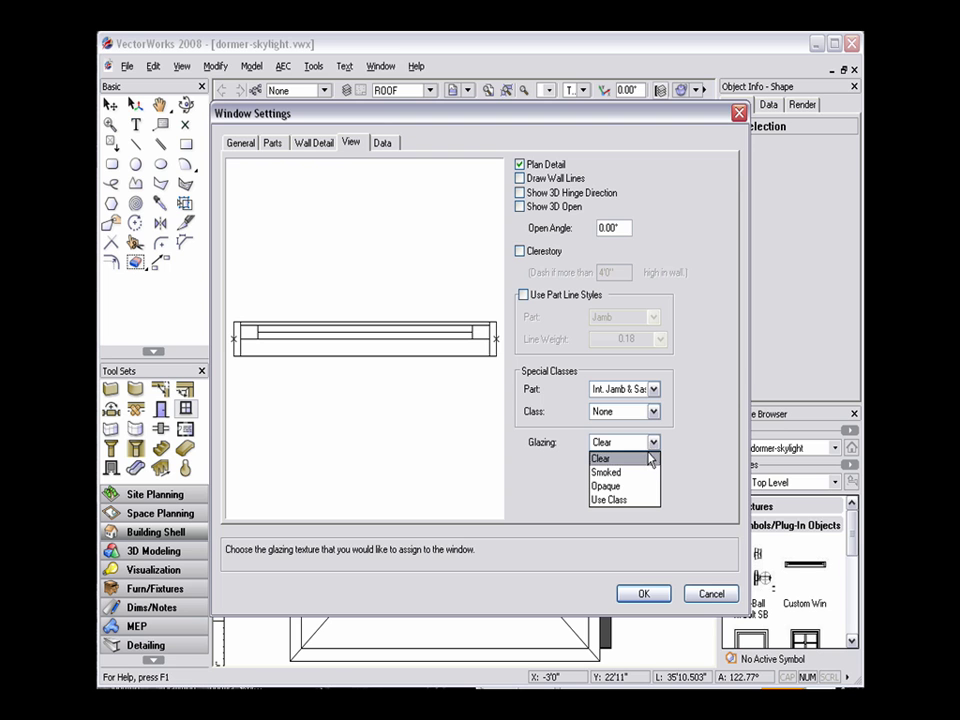
left_click(651, 458)
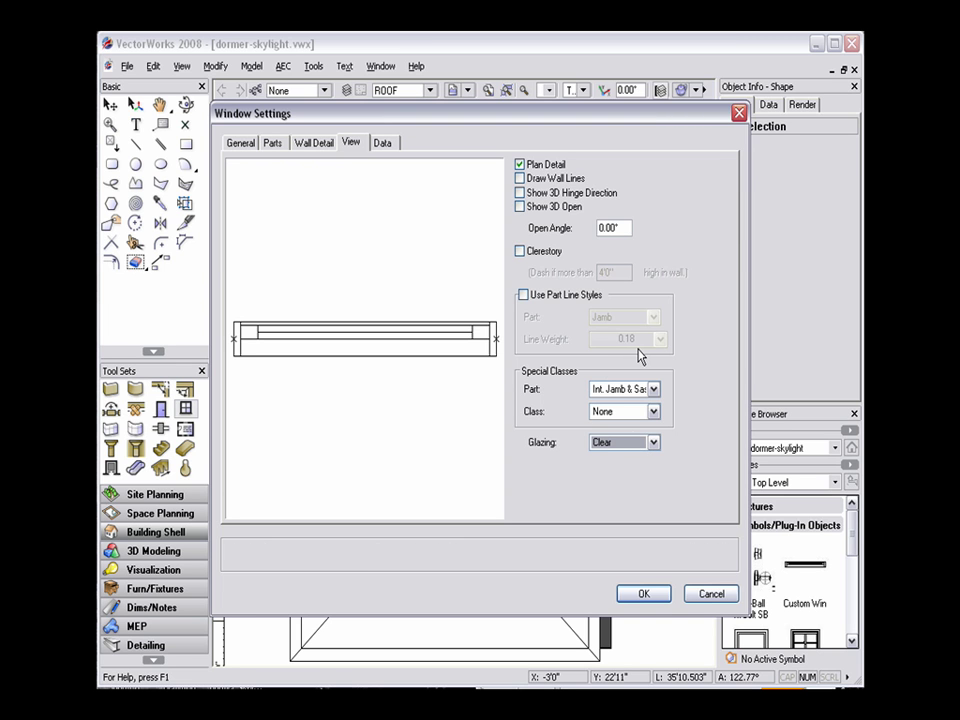
left_click(650, 595)
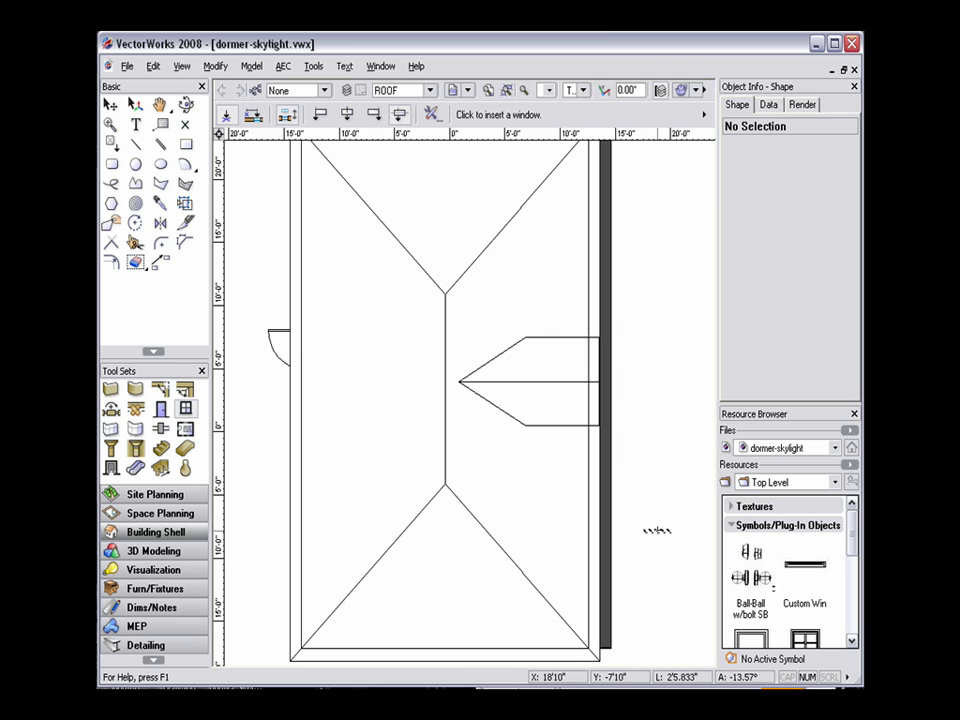
Place the 2'6" by 4'0" window to the right of the roof plan, then return to the Selection tool.
left_click(653, 524)
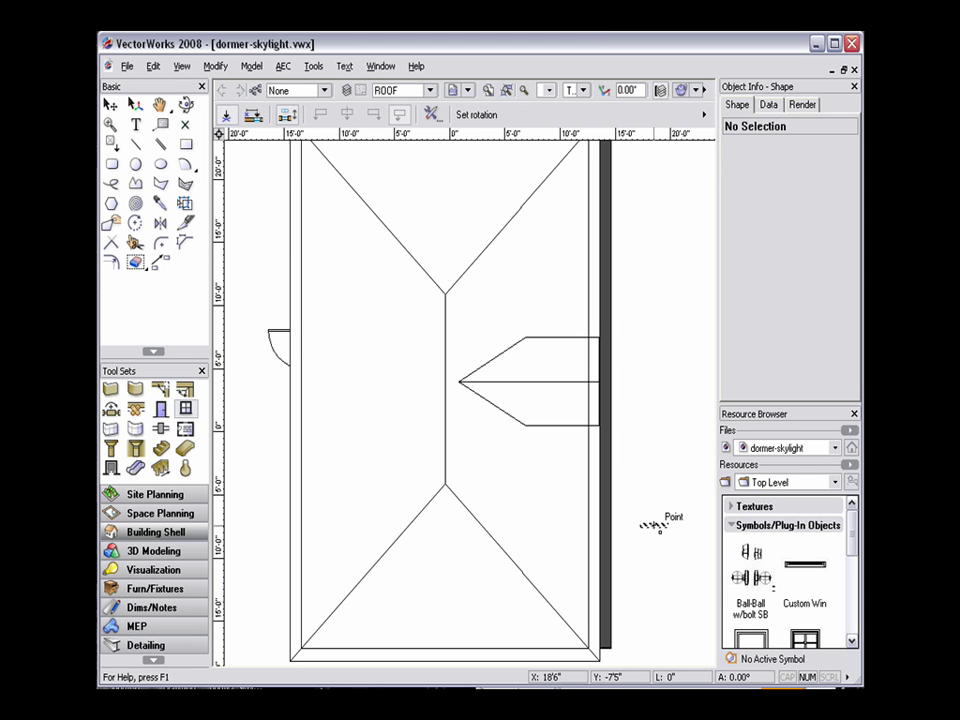
left_click(652, 497)
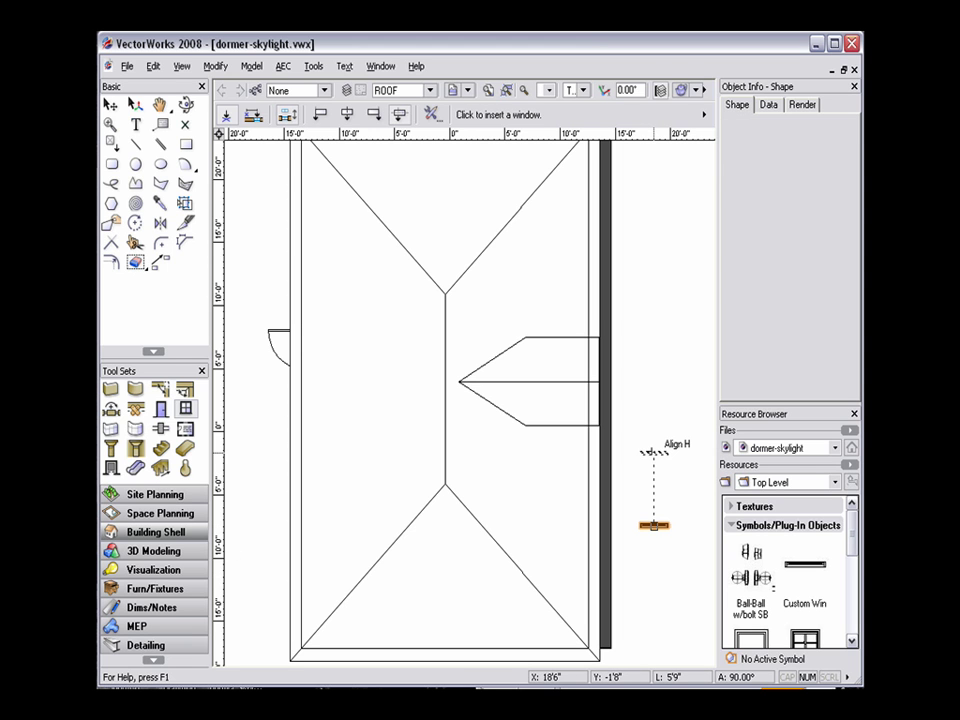
key("x")
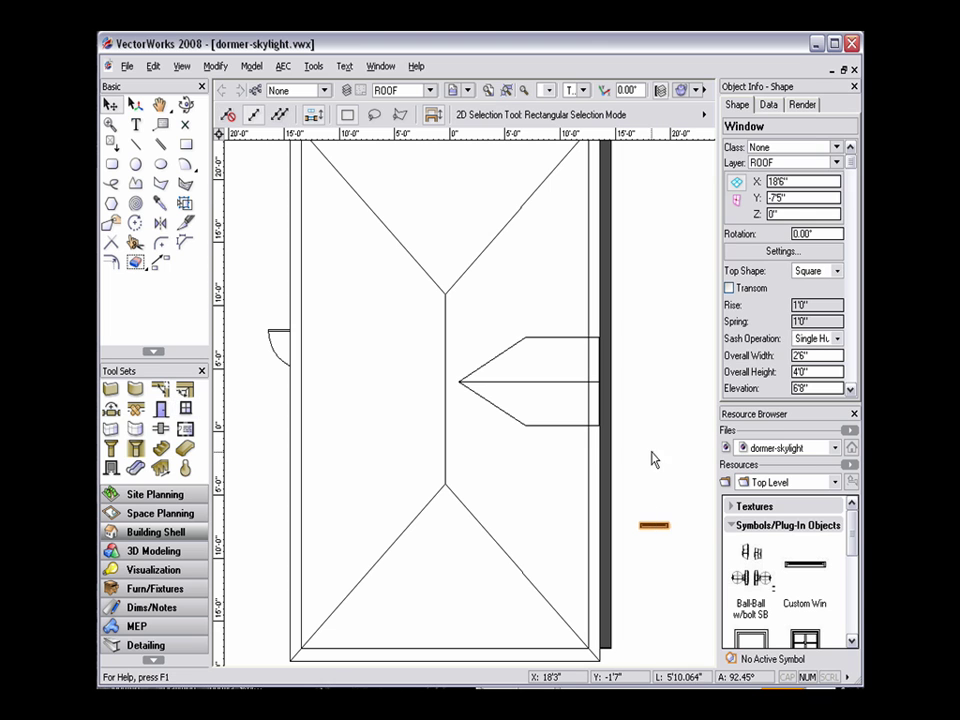
Switch the drawing to the Top standard view.
left_click(178, 68)
mouse_move(190, 152)
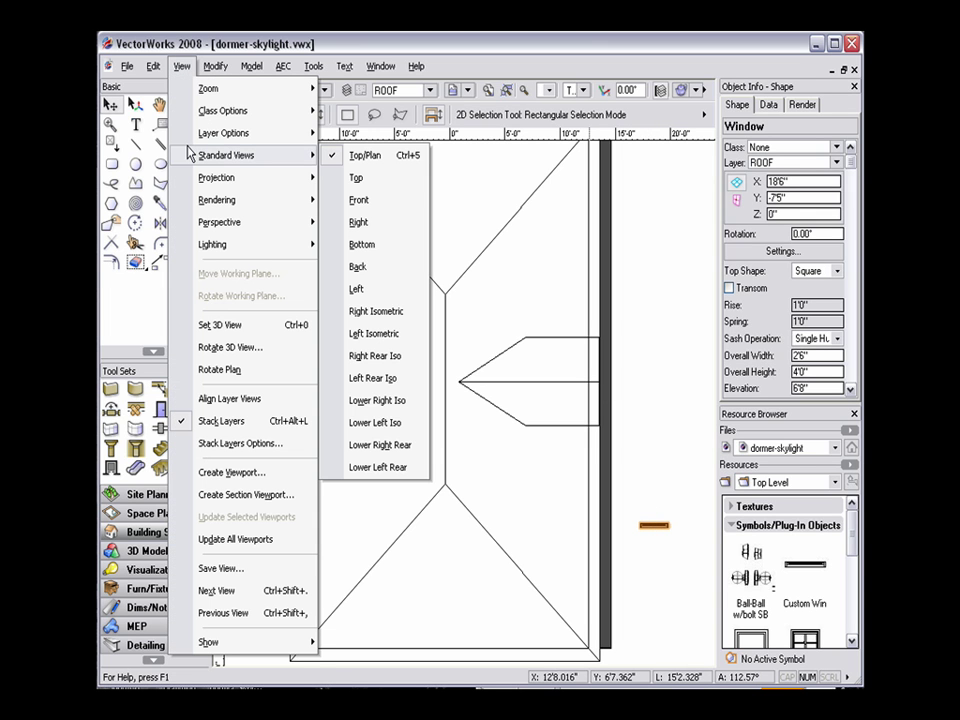
left_click(415, 178)
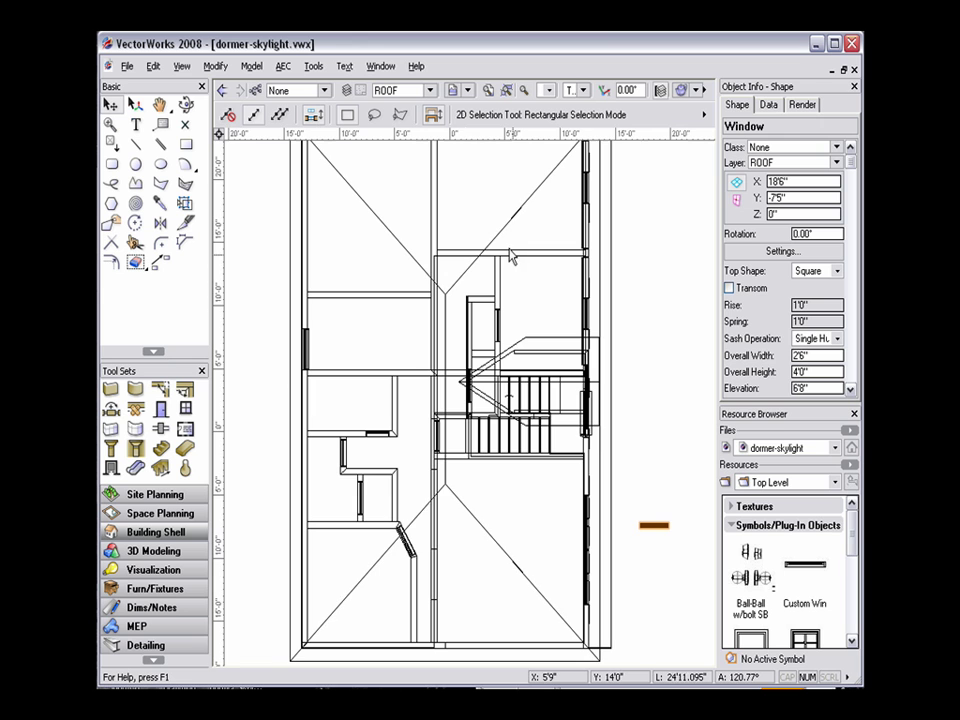
Ungroup the placed window into its 8 separate objects, confirming with Yes.
left_click(216, 66)
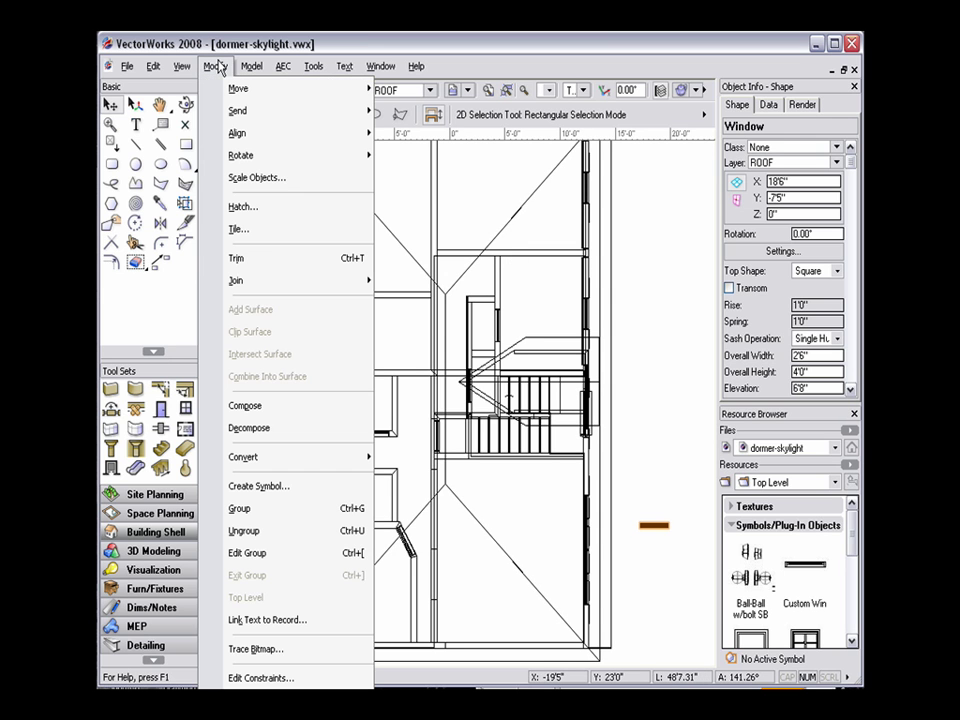
left_click(245, 531)
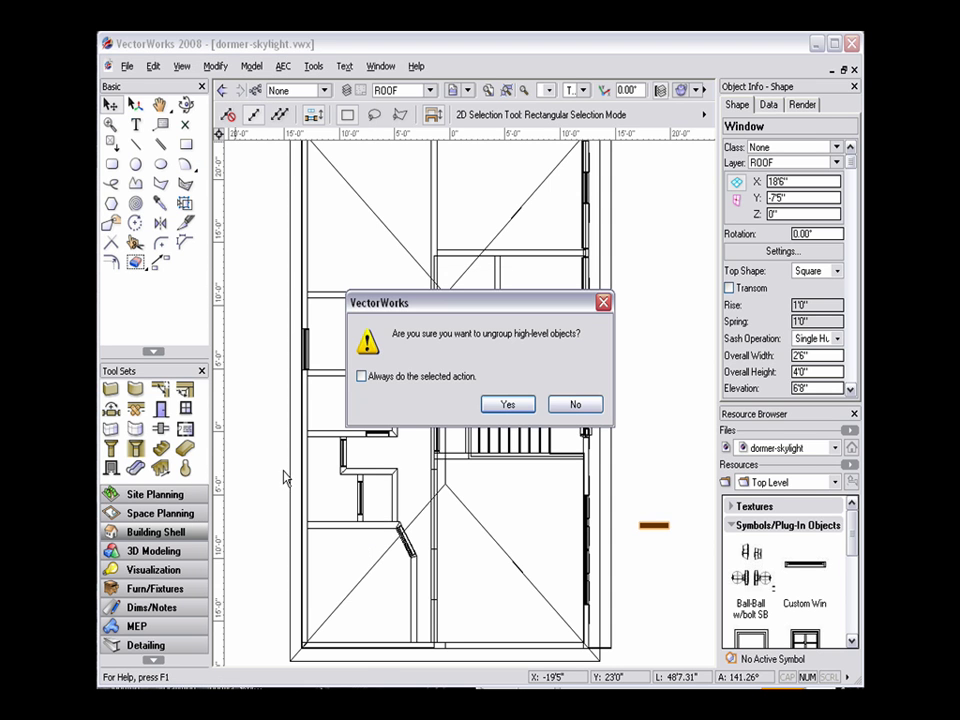
left_click(508, 404)
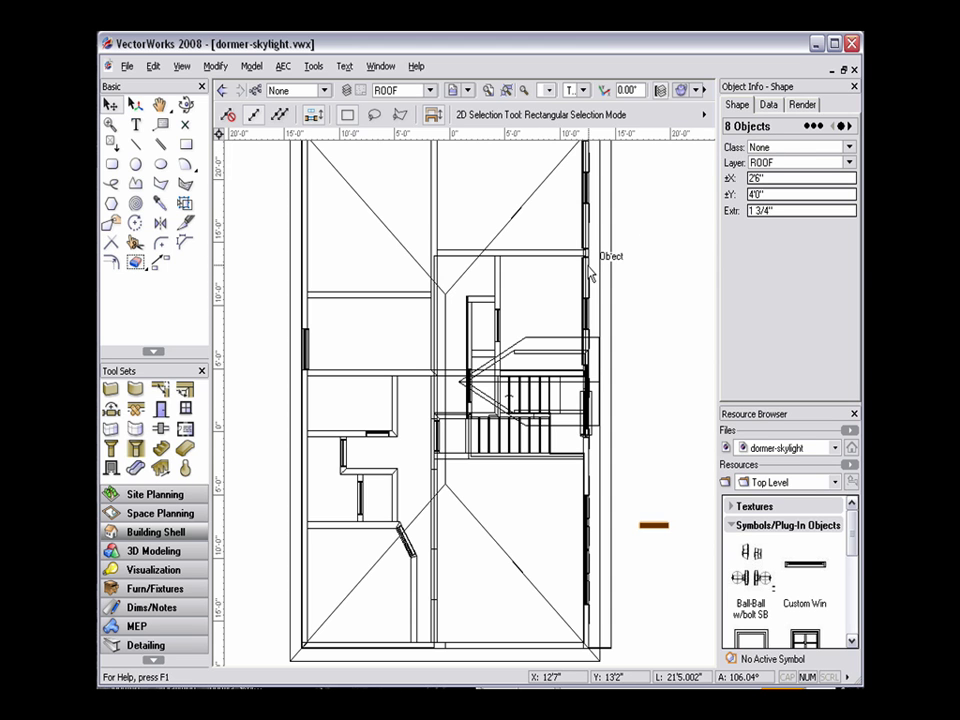
left_click(215, 67)
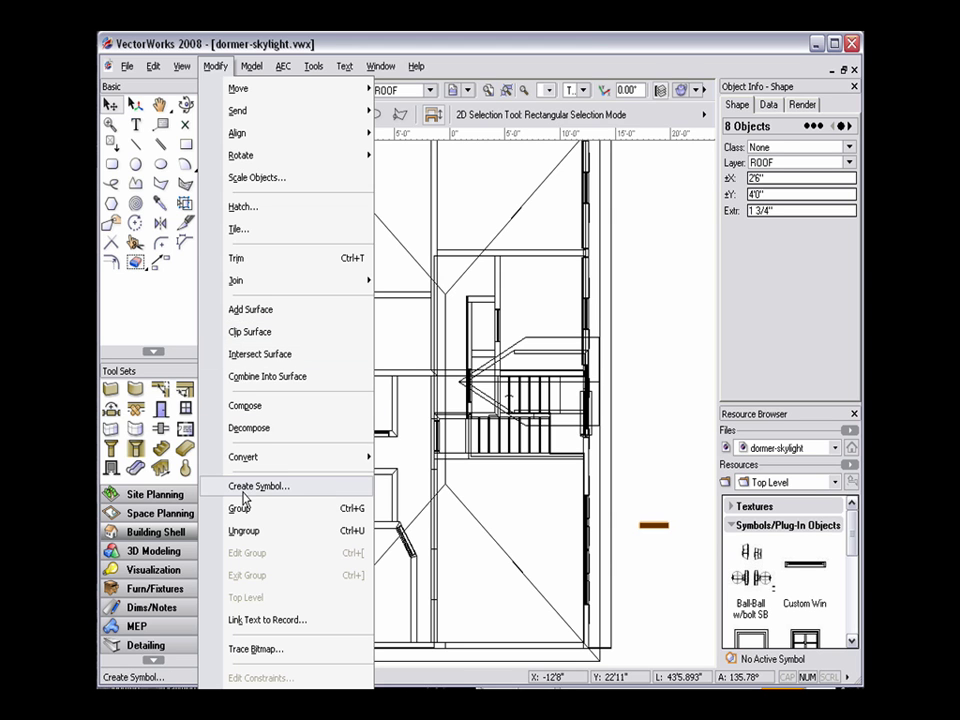
Create a symbol named Skylight-1 from the window's parts.
left_click(250, 486)
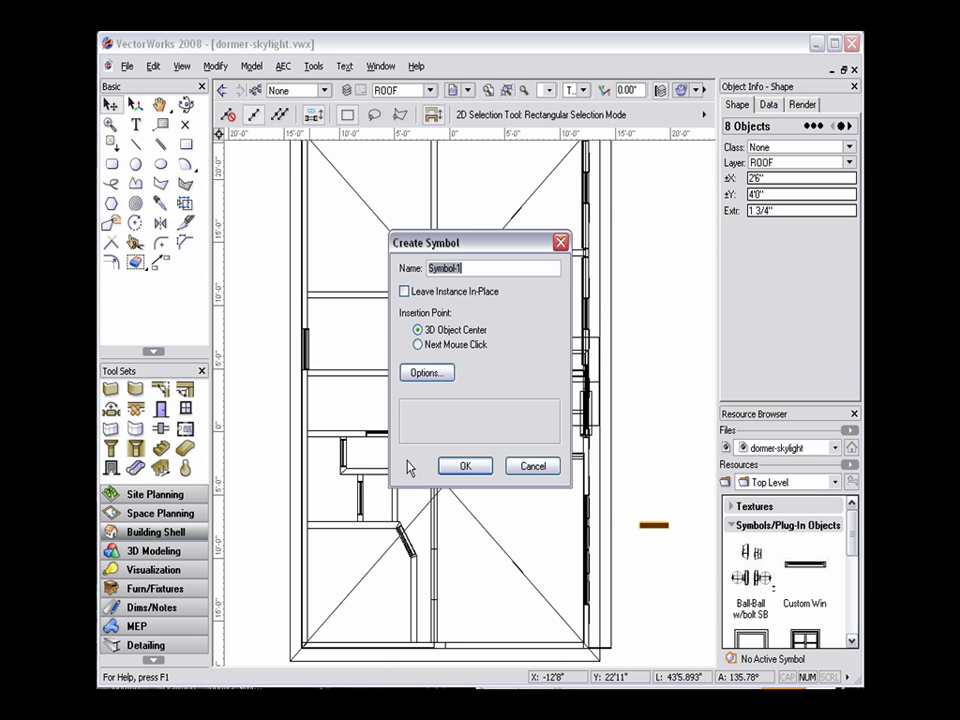
type("S")
left_click(486, 468)
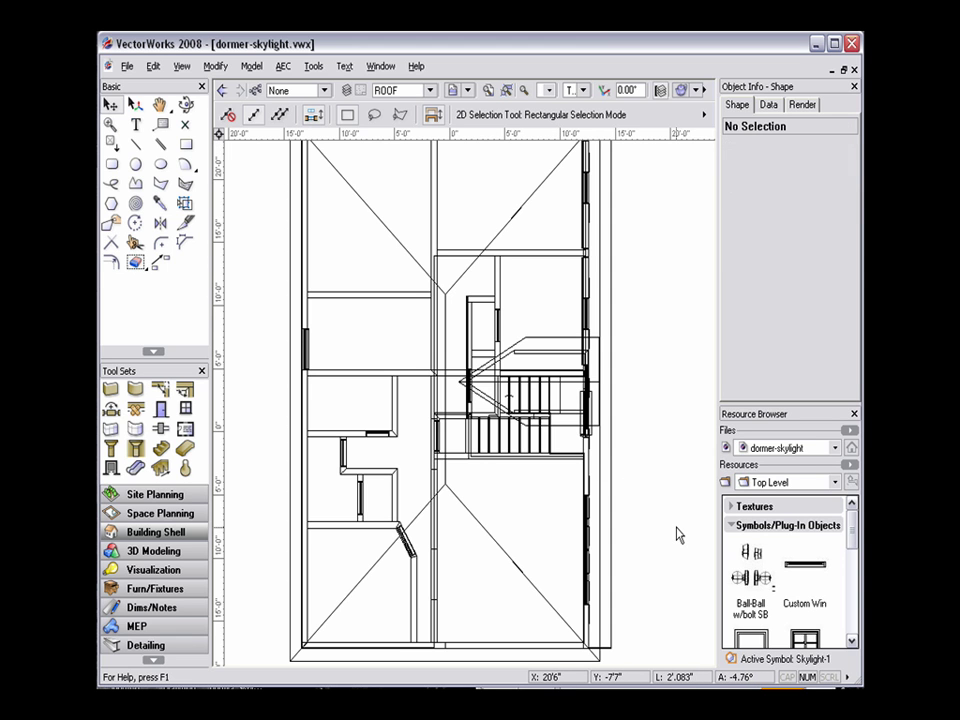
Find the DH window symbol in the Resource Browser and place it right of the plan.
left_click(851, 642)
left_click(851, 642)
left_click(851, 642)
left_click(851, 642)
left_click(851, 642)
left_click(851, 642)
left_click(851, 642)
left_click(851, 642)
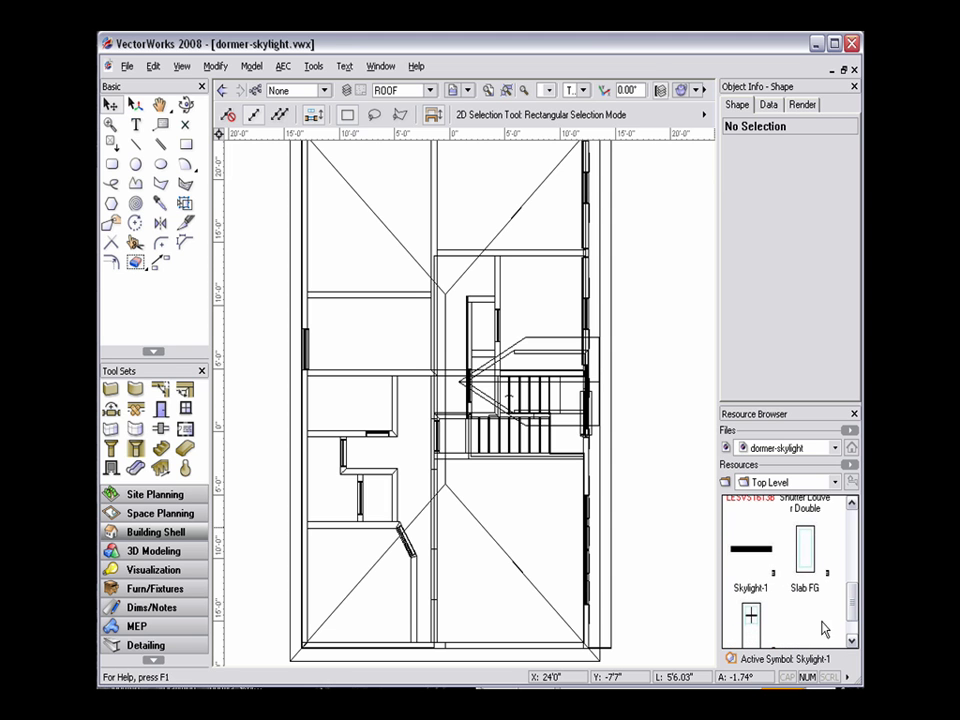
left_click_drag(853, 604, 852, 552)
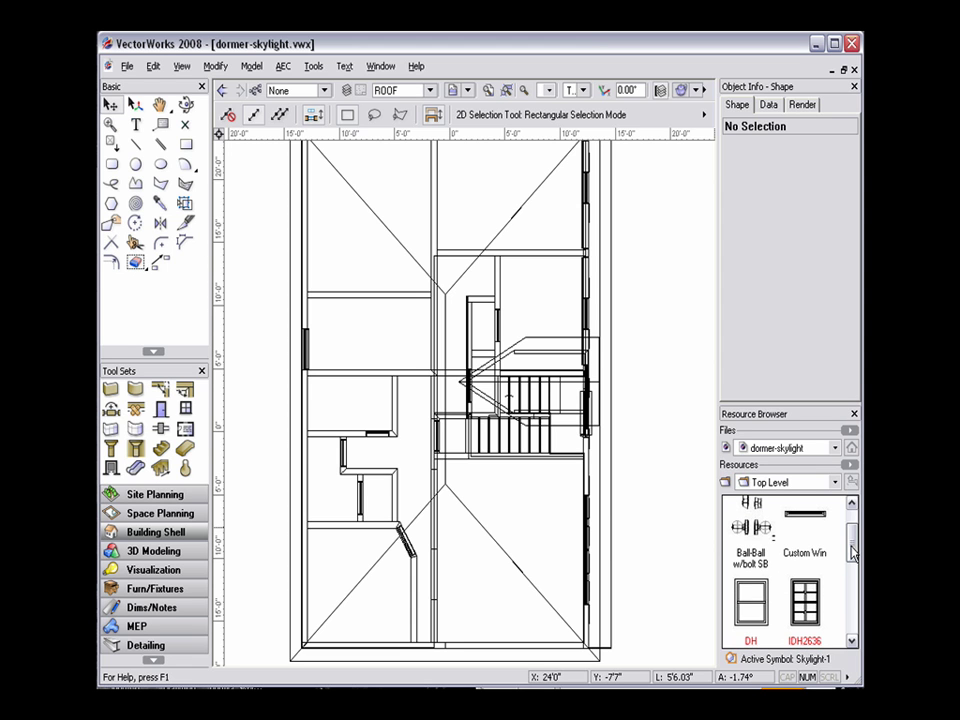
double_click(752, 600)
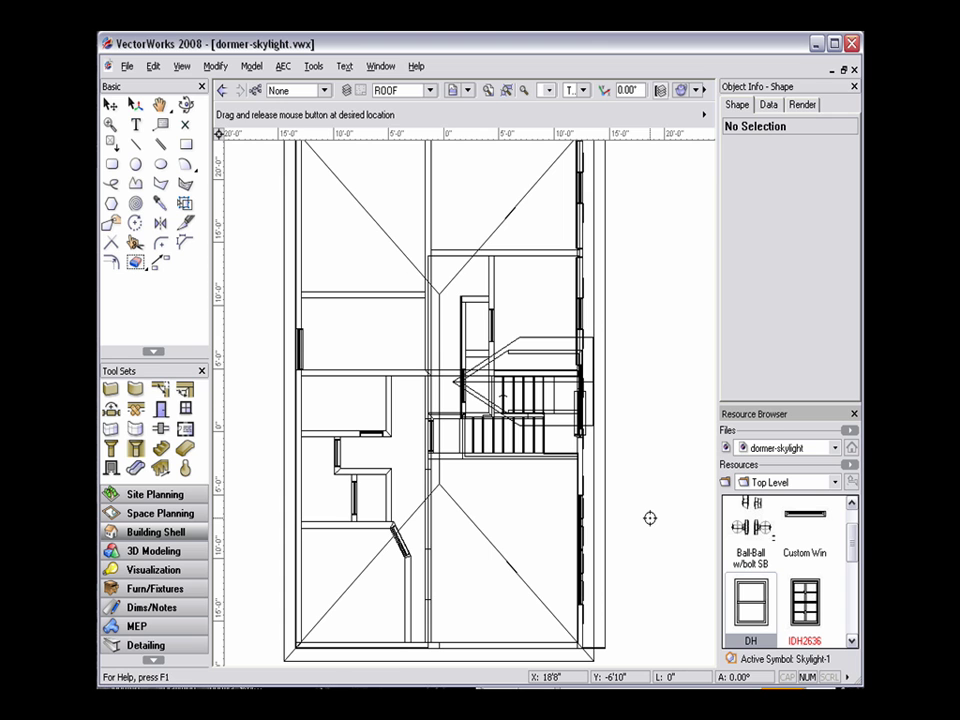
left_click(650, 517)
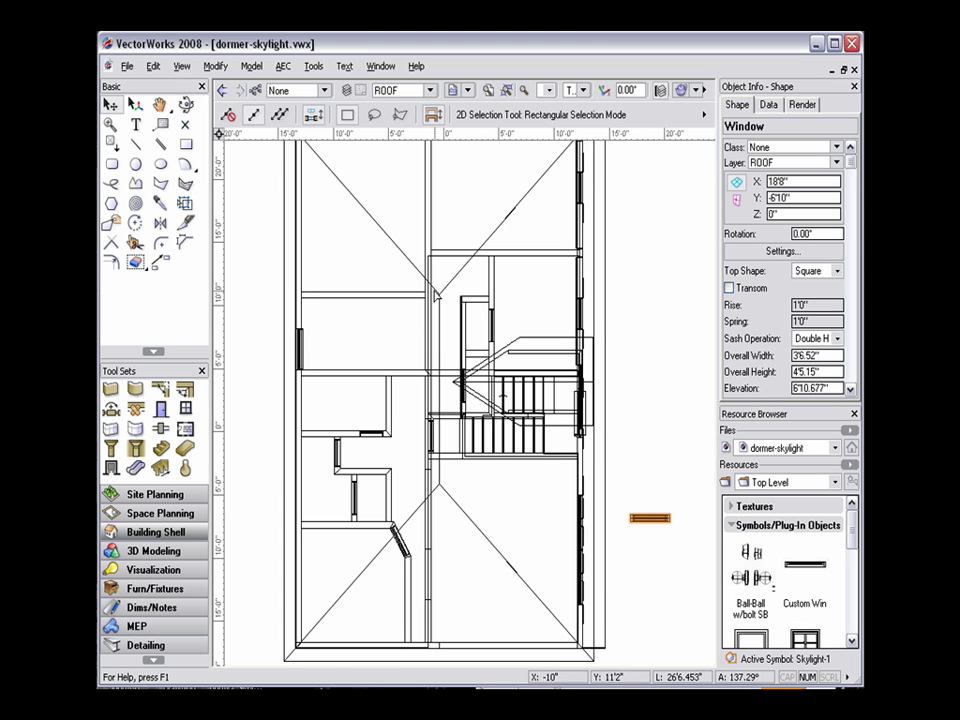
Ungroup the DH window and turn its six parts into the Skylight-2 symbol.
left_click(210, 67)
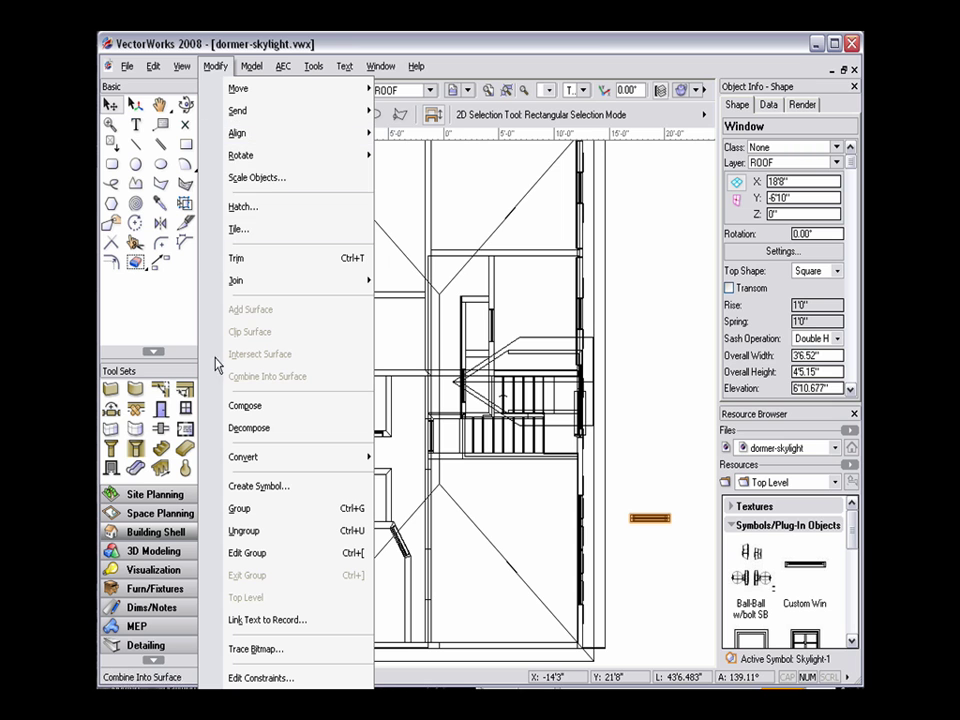
left_click(259, 533)
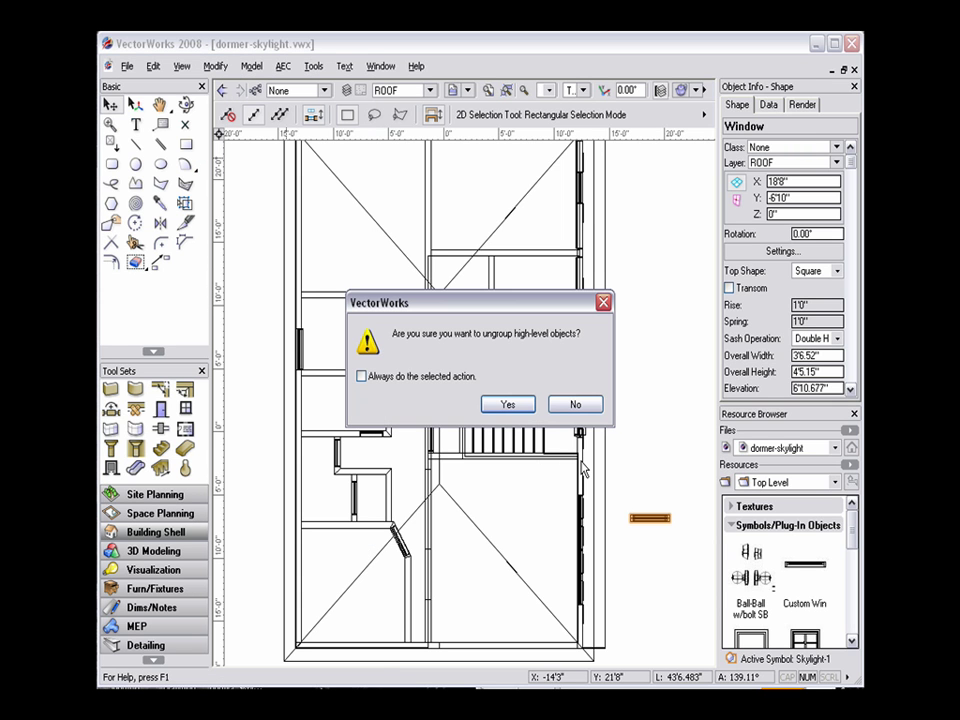
left_click(508, 404)
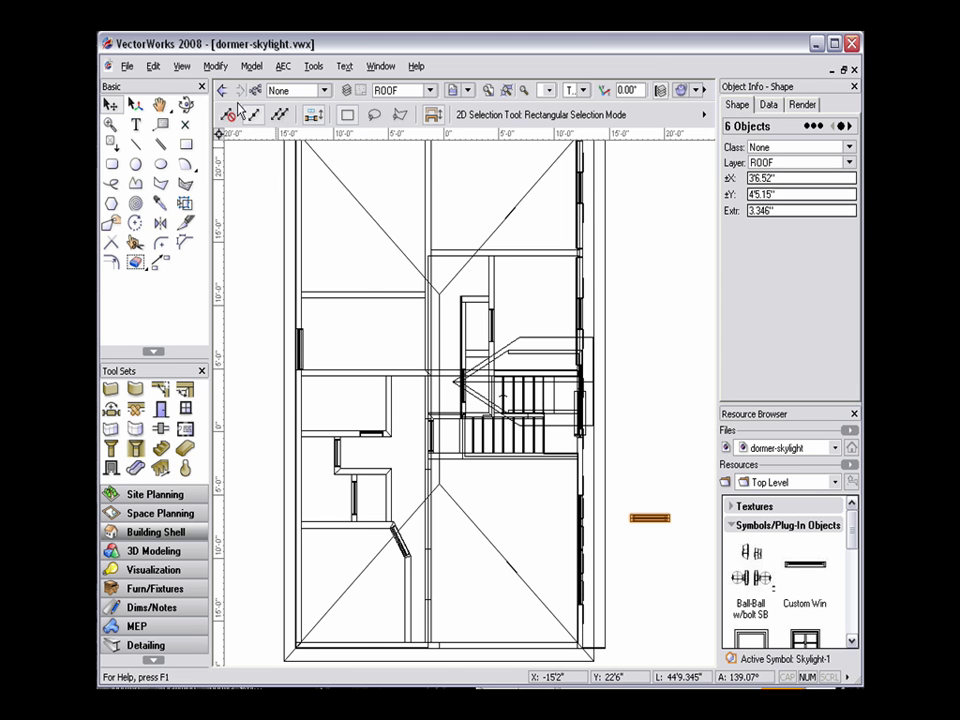
left_click(215, 66)
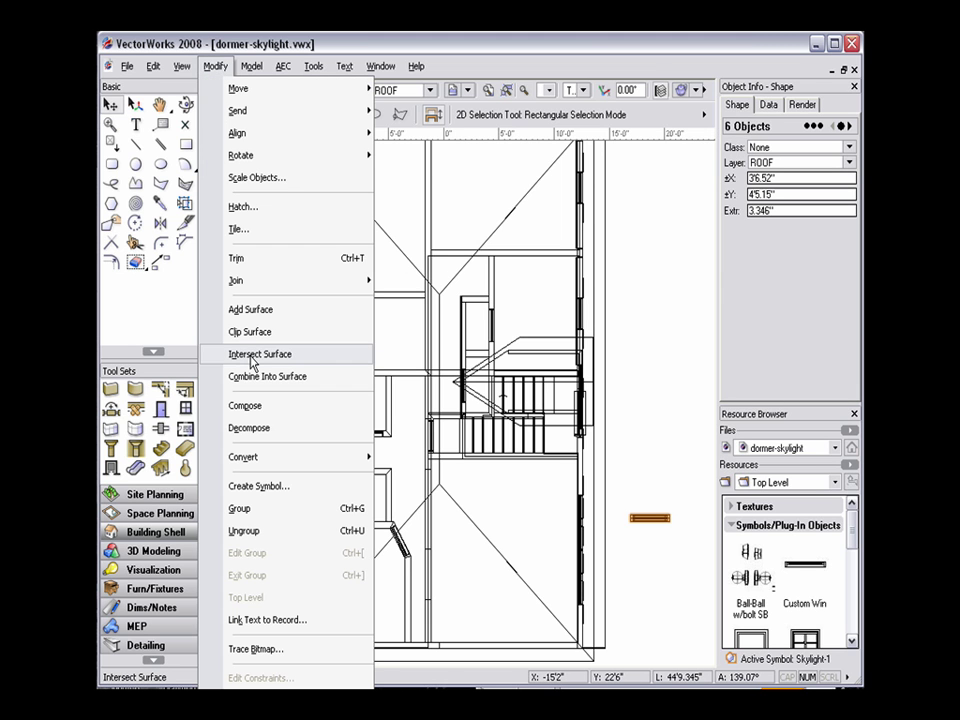
left_click(258, 486)
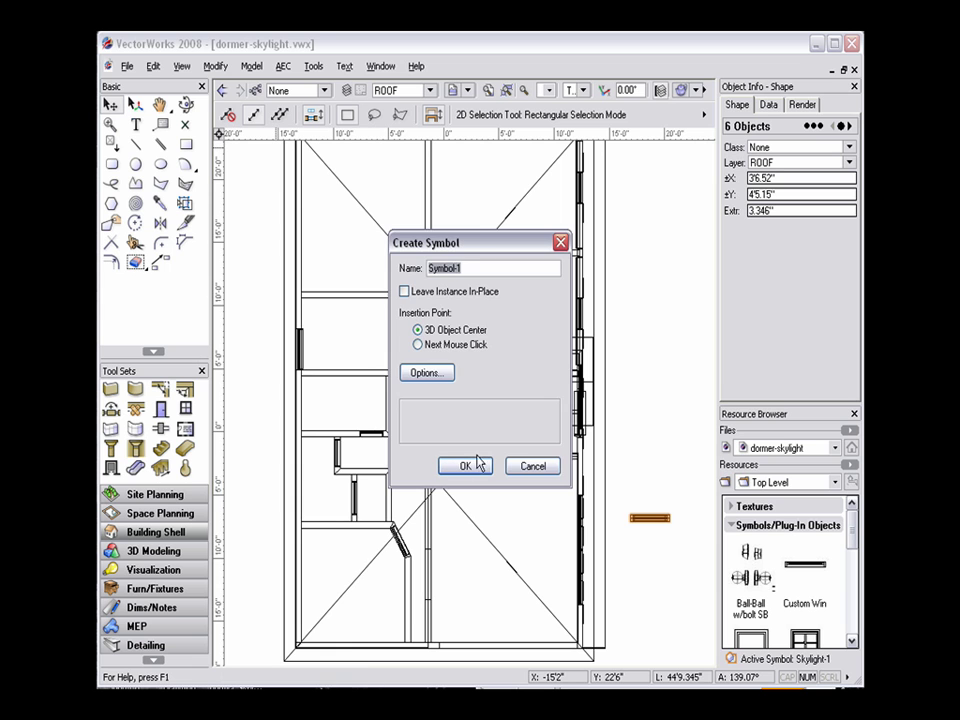
type("S")
key("Return")
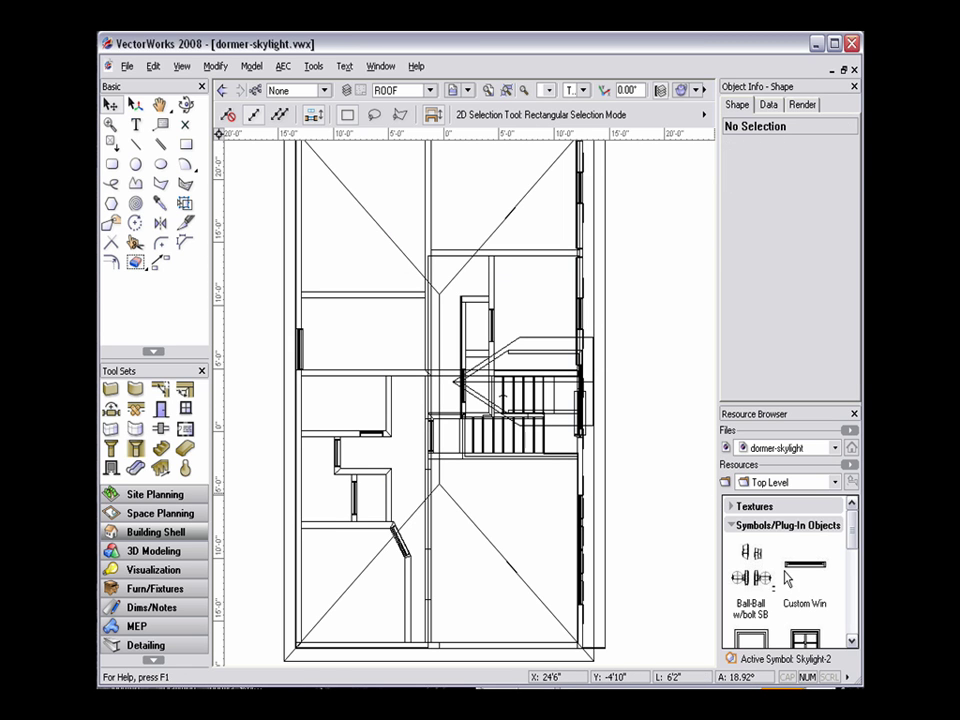
Make Skylight-1 the active symbol in the Resource Browser.
left_click(852, 641)
left_click(851, 641)
left_click(851, 641)
left_click(851, 641)
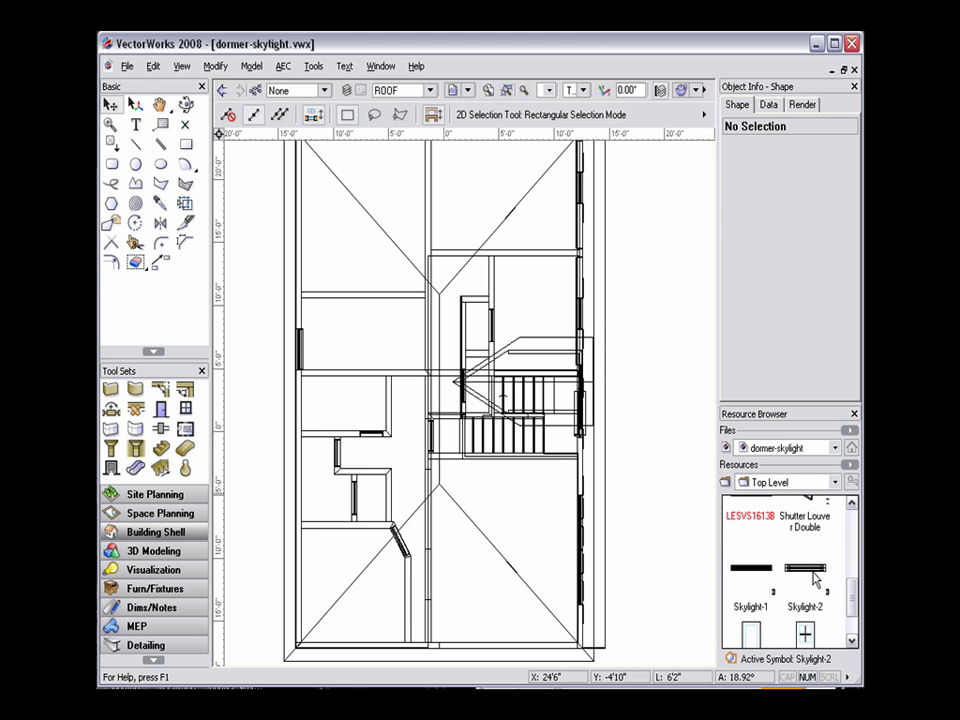
double_click(815, 578)
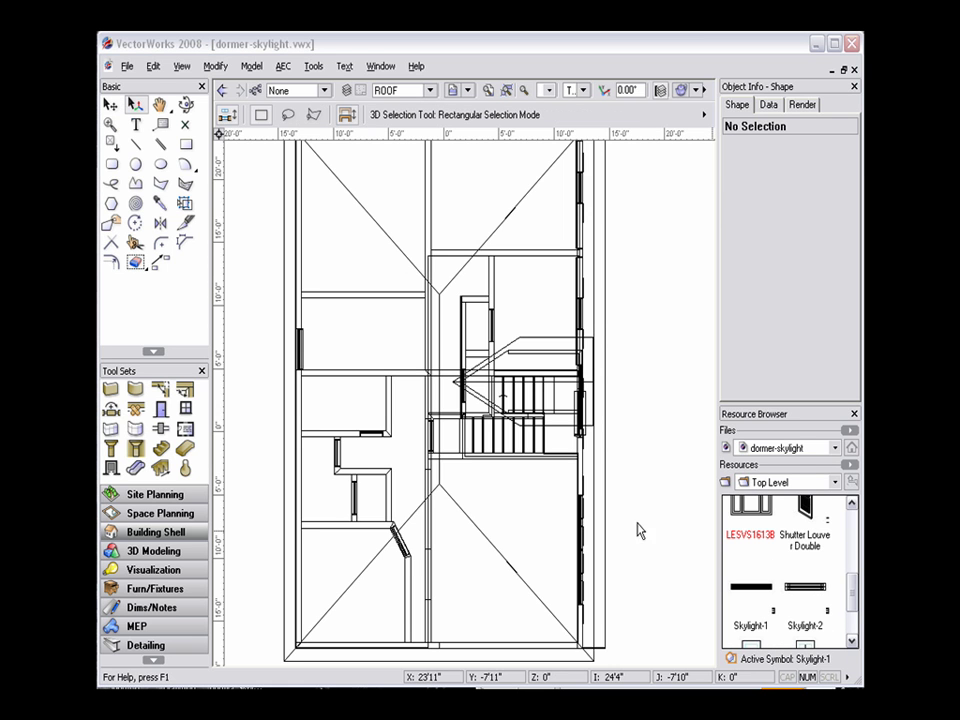
Switch to the Top/Plan view of the roof.
left_click(182, 67)
mouse_move(240, 157)
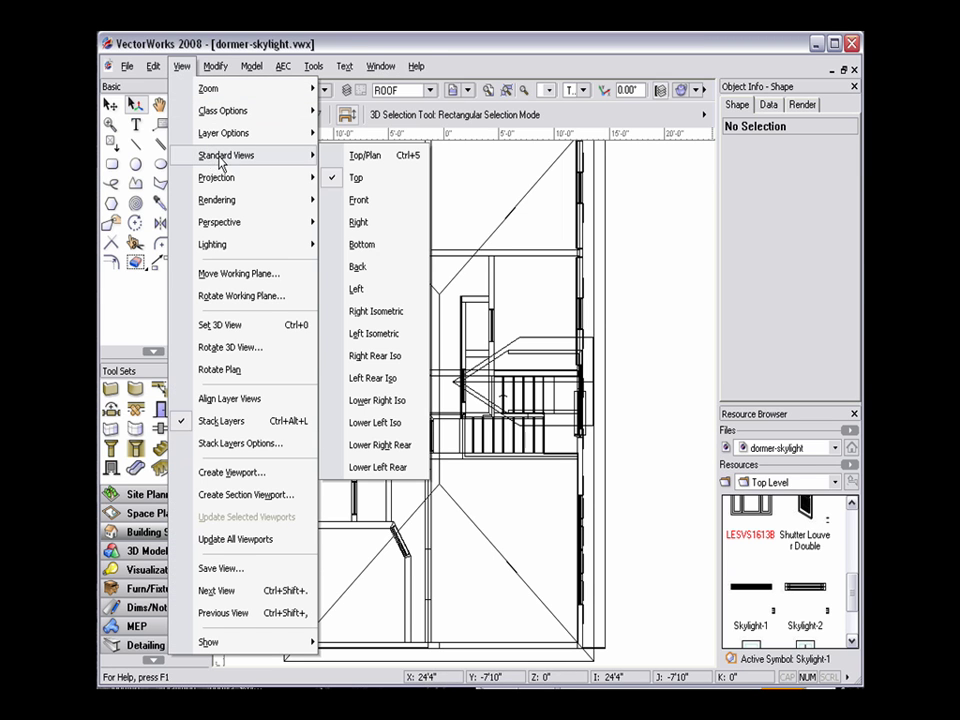
left_click(360, 157)
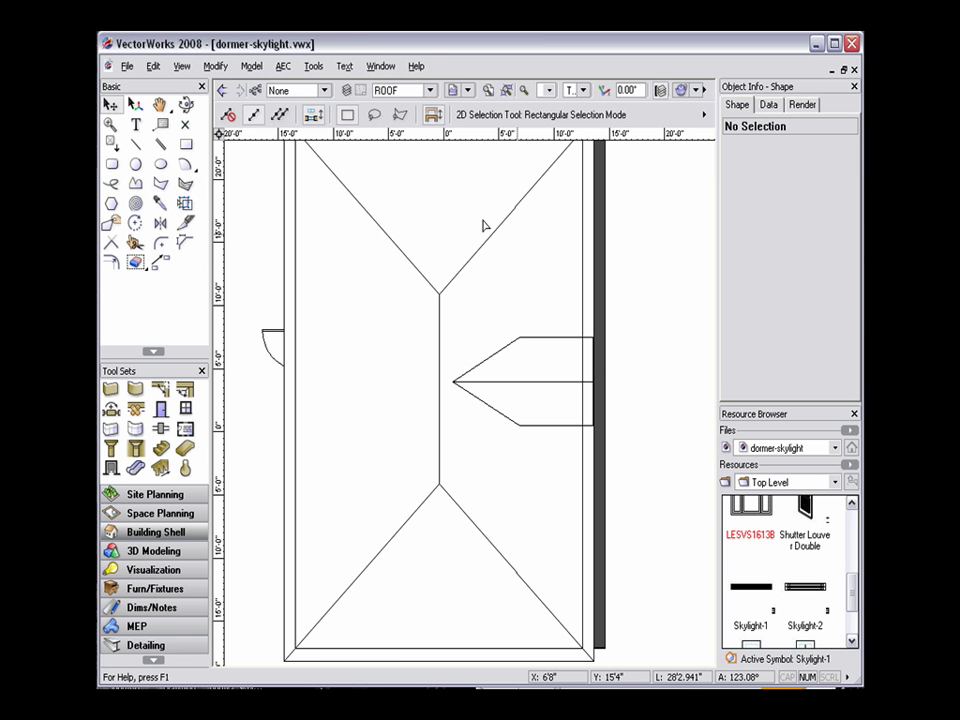
Insert Skylight-2 into the left roof slope, setting the roof element to skylight.
double_click(808, 590)
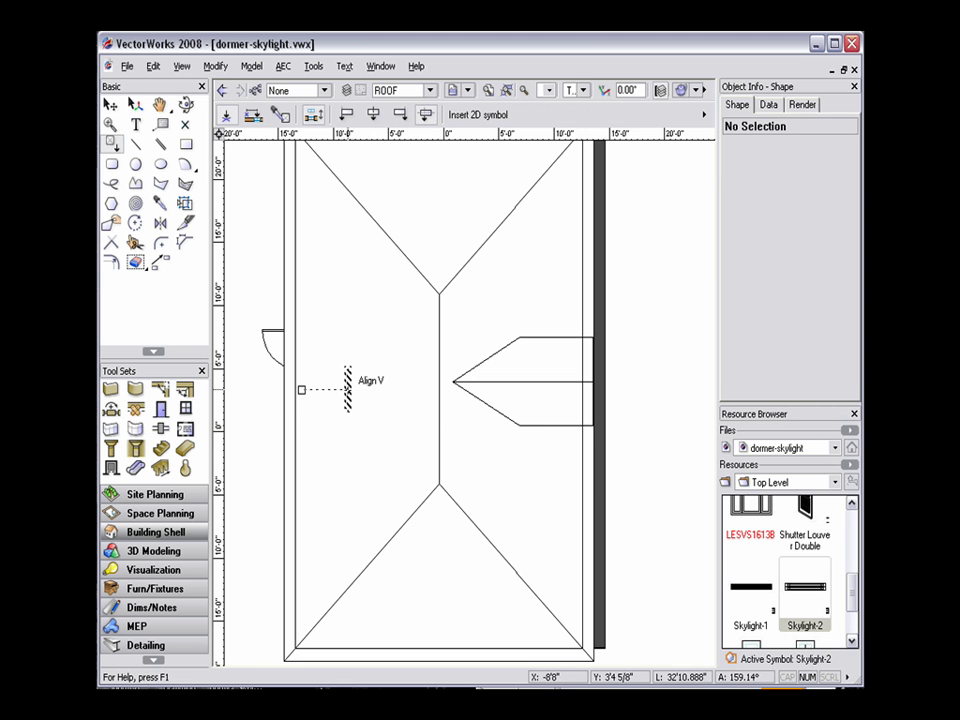
left_click(348, 389)
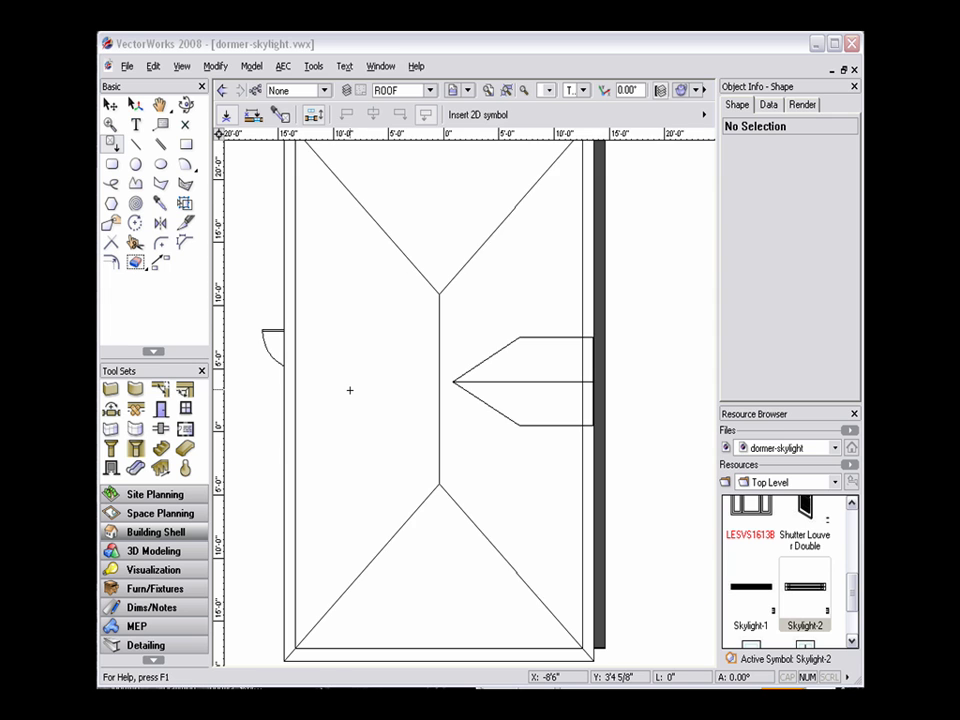
left_click(349, 389)
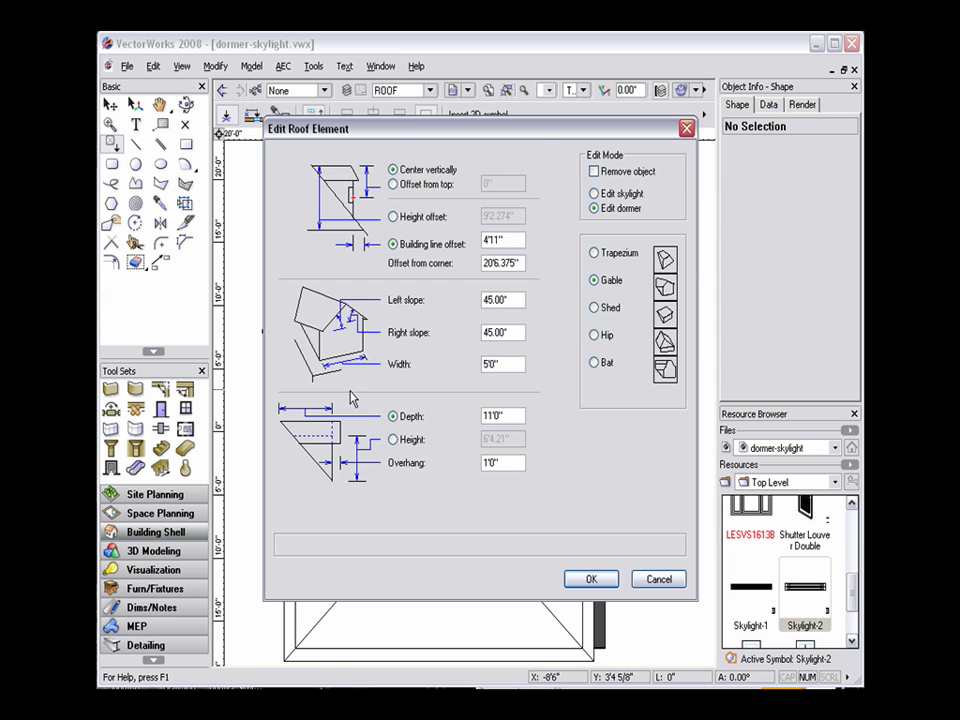
left_click(594, 193)
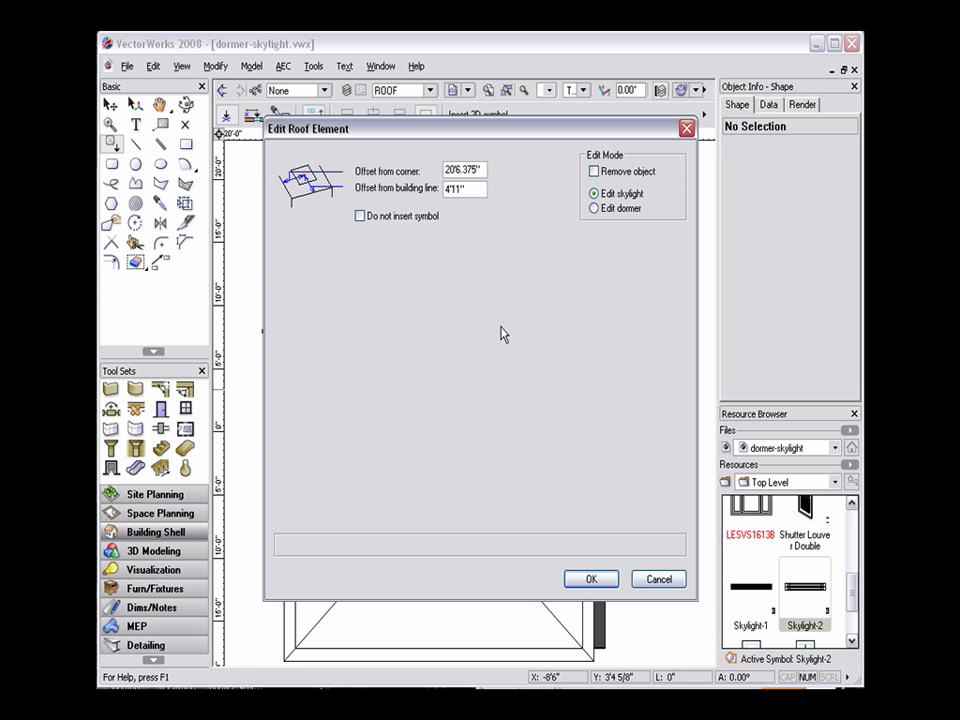
left_click(590, 578)
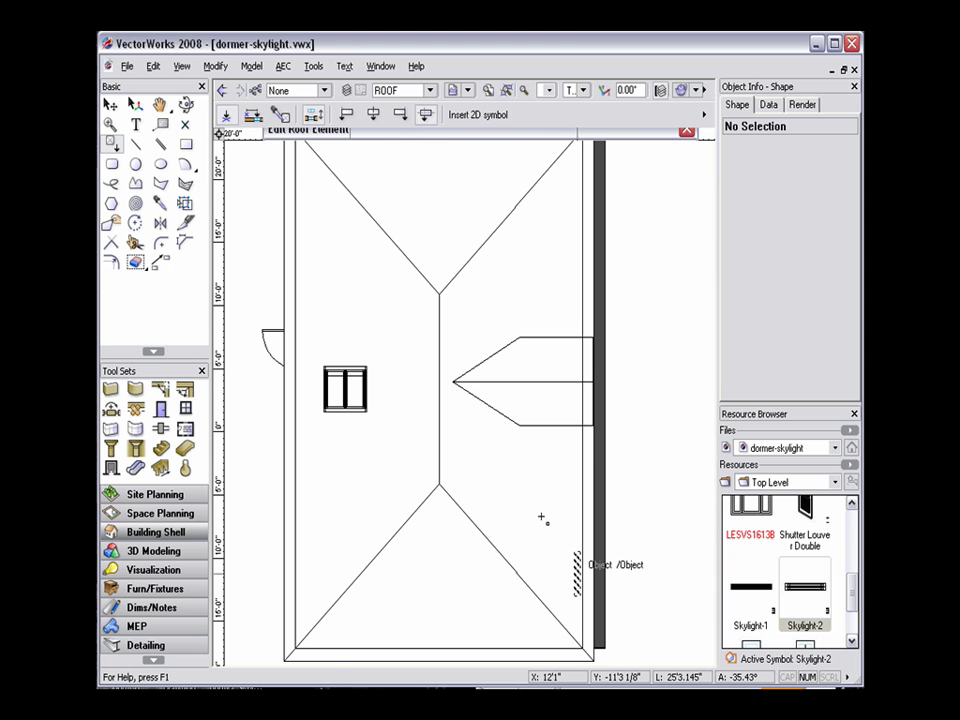
Show the house in Right Isometric with shaded rendering, zoomed in on the skylight.
key("x")
key("KP_1")
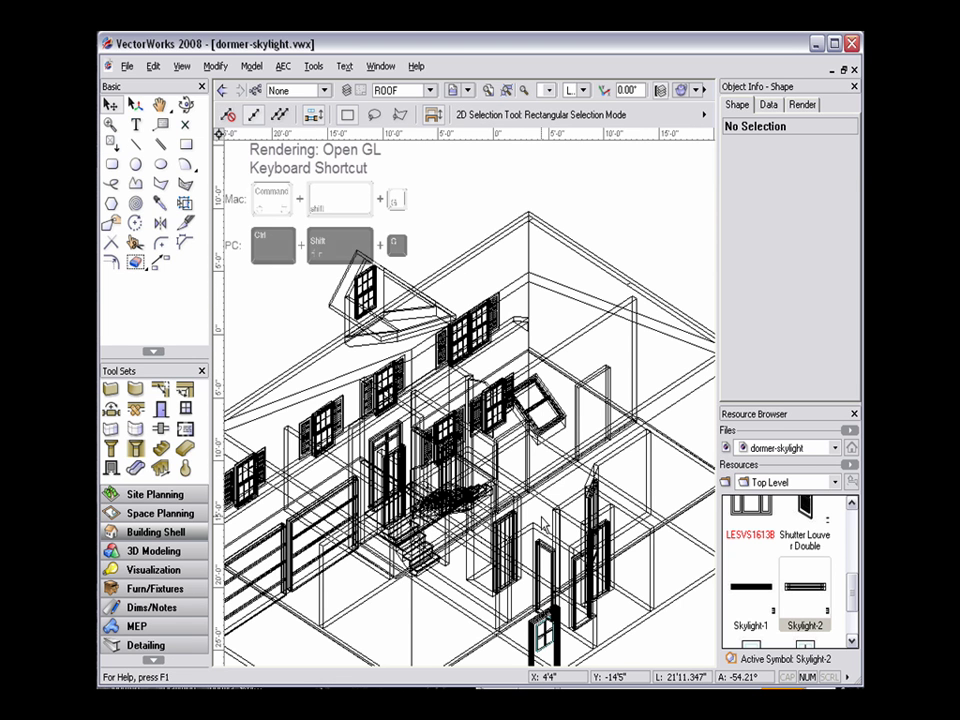
key("ctrl+shift+r")
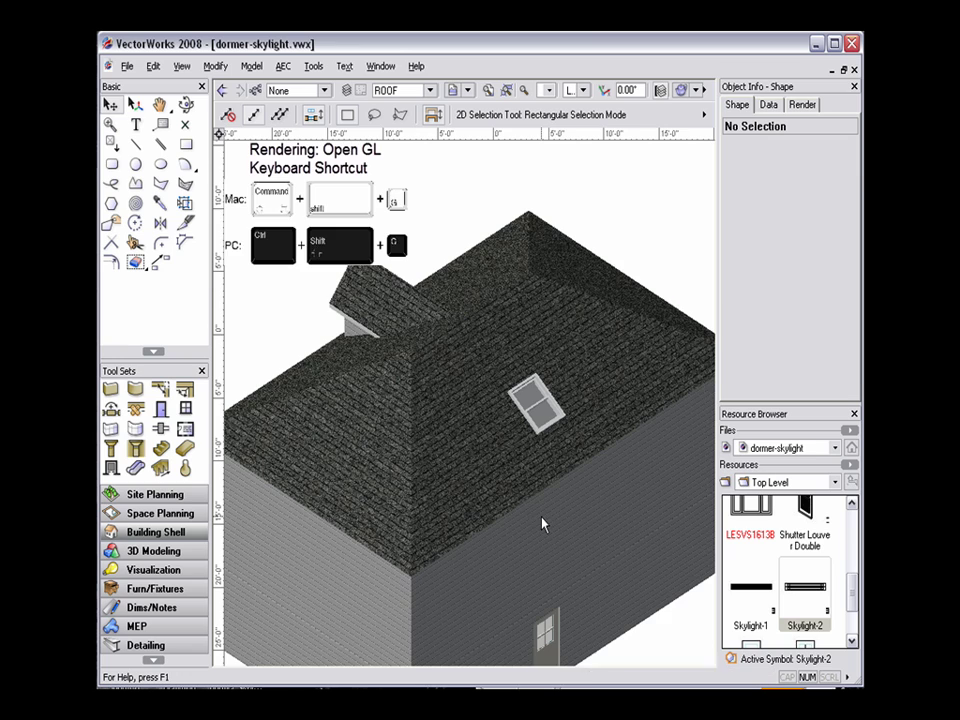
scroll(549, 452, "up", 3)
scroll(549, 452, "up", 2)
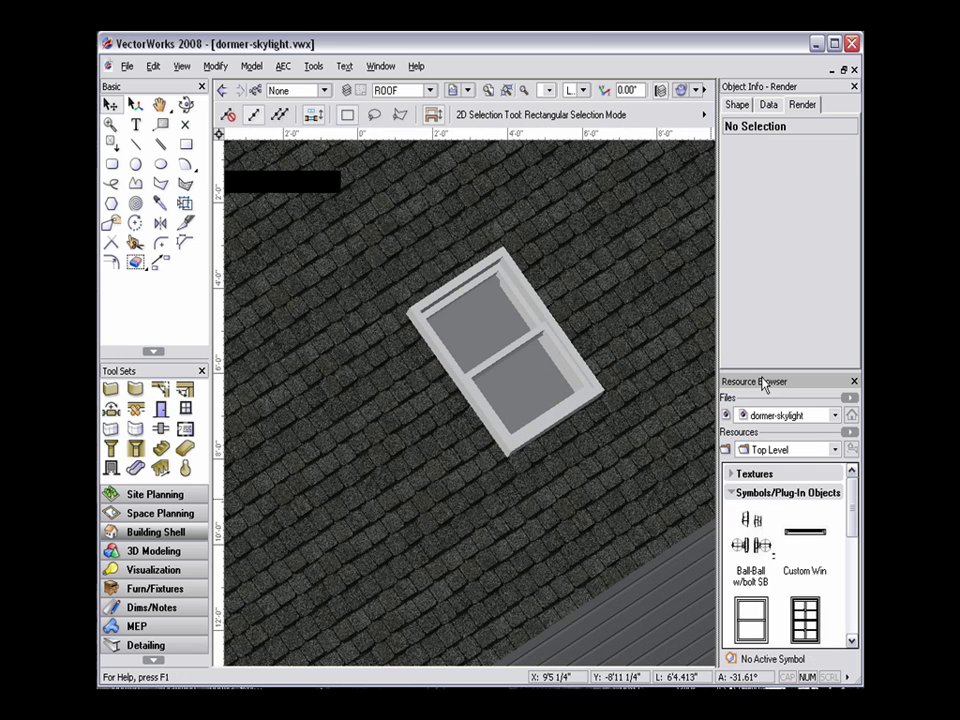
left_click_drag(763, 384, 163, 172)
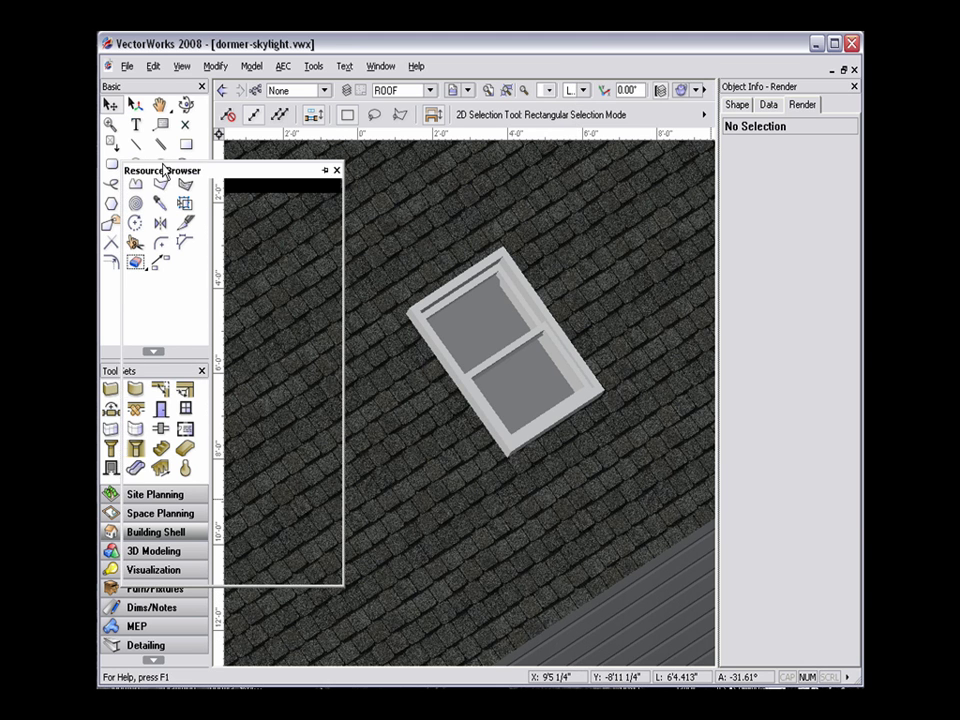
scroll(334, 369, "down", 3)
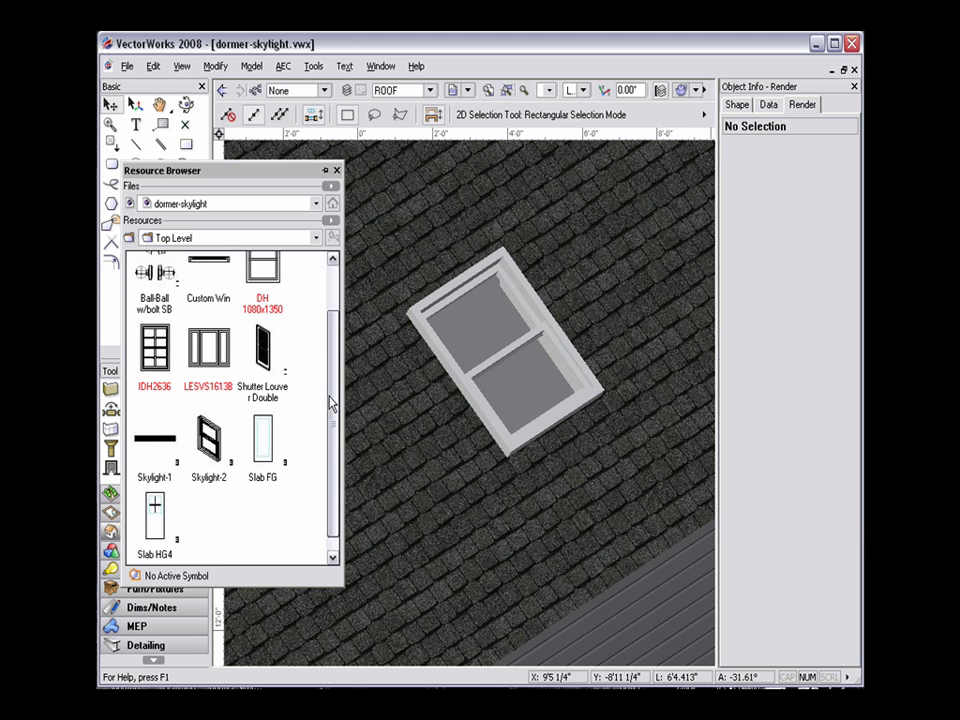
Edit Skylight-2's 3D component in Front view and select the window's outer frame.
right_click(200, 400)
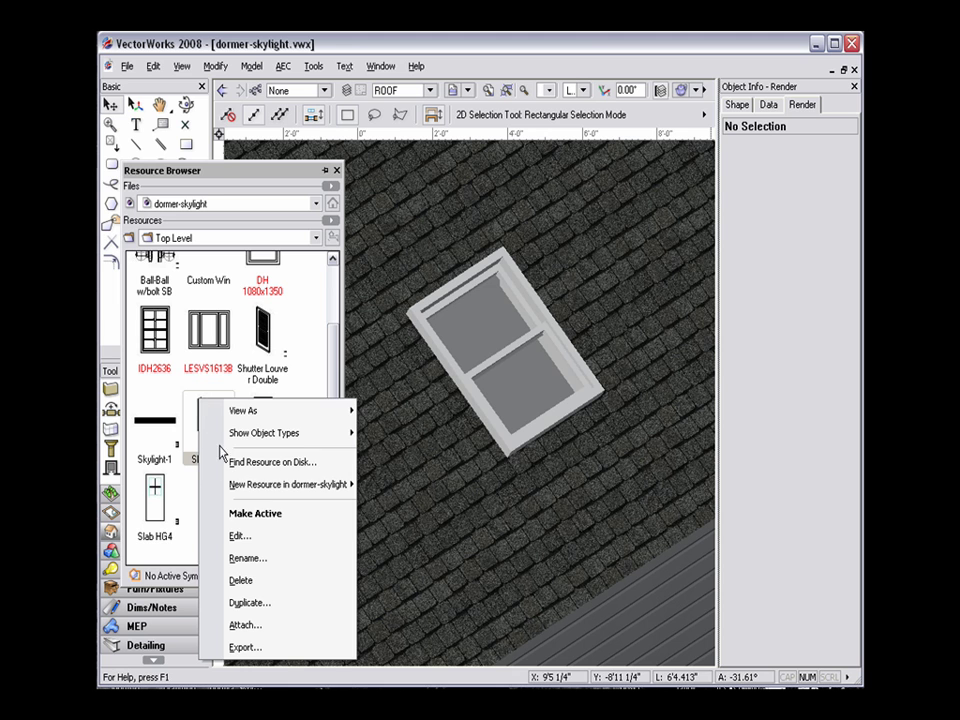
left_click(239, 537)
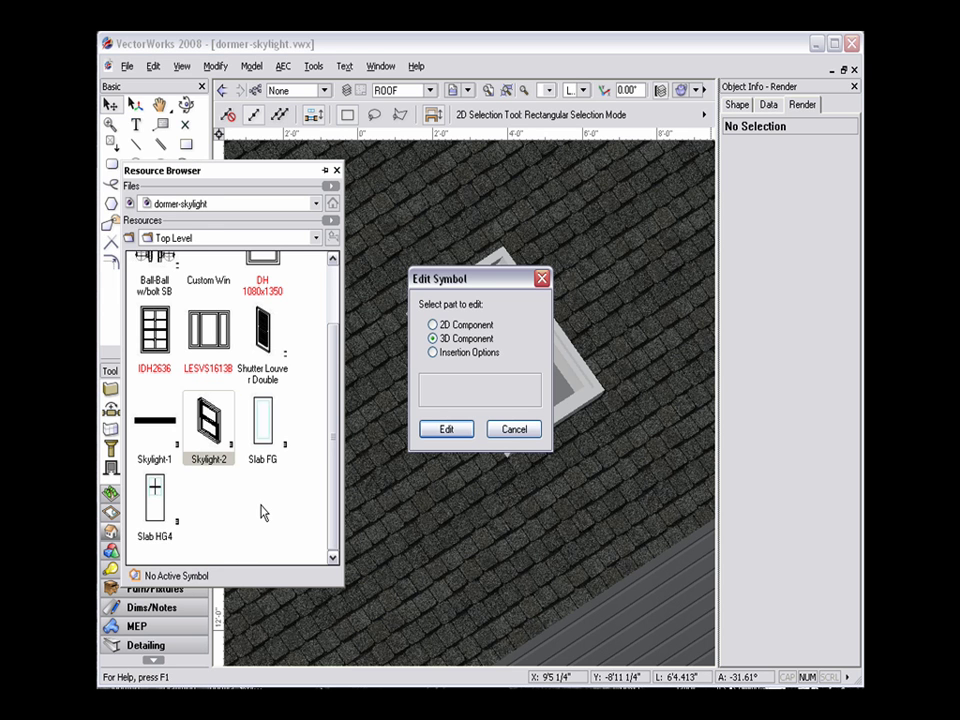
left_click(445, 429)
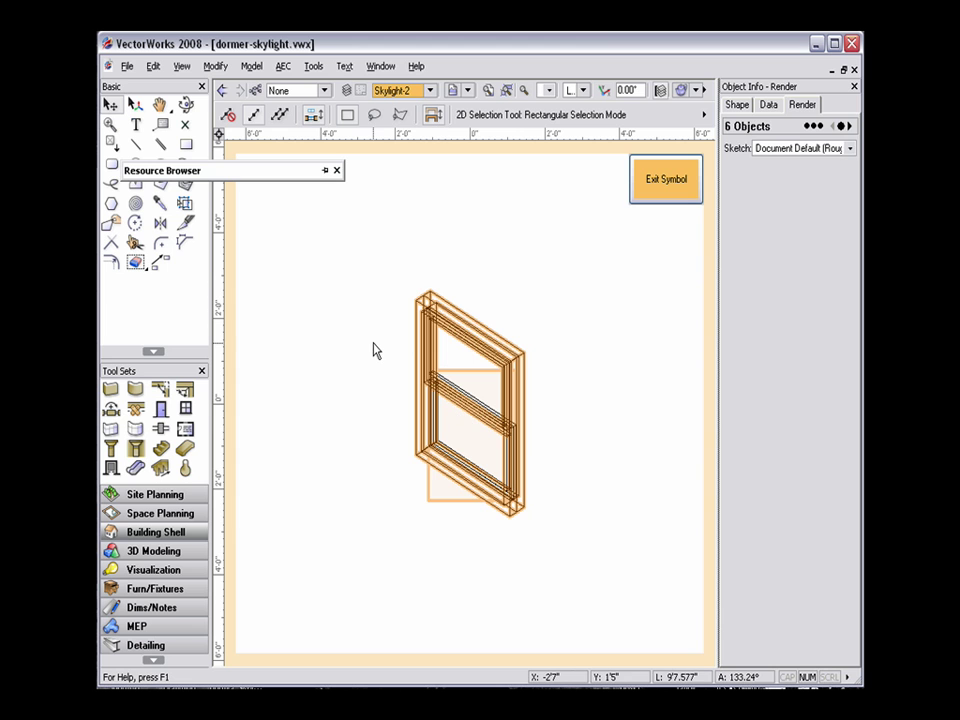
key("KP_2")
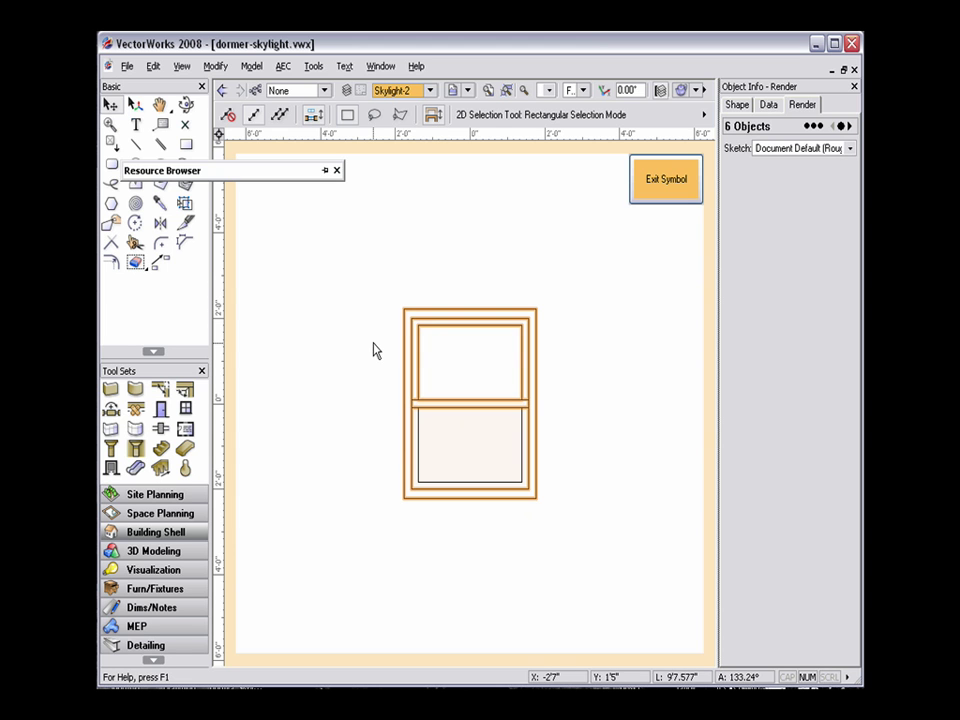
left_click(564, 317)
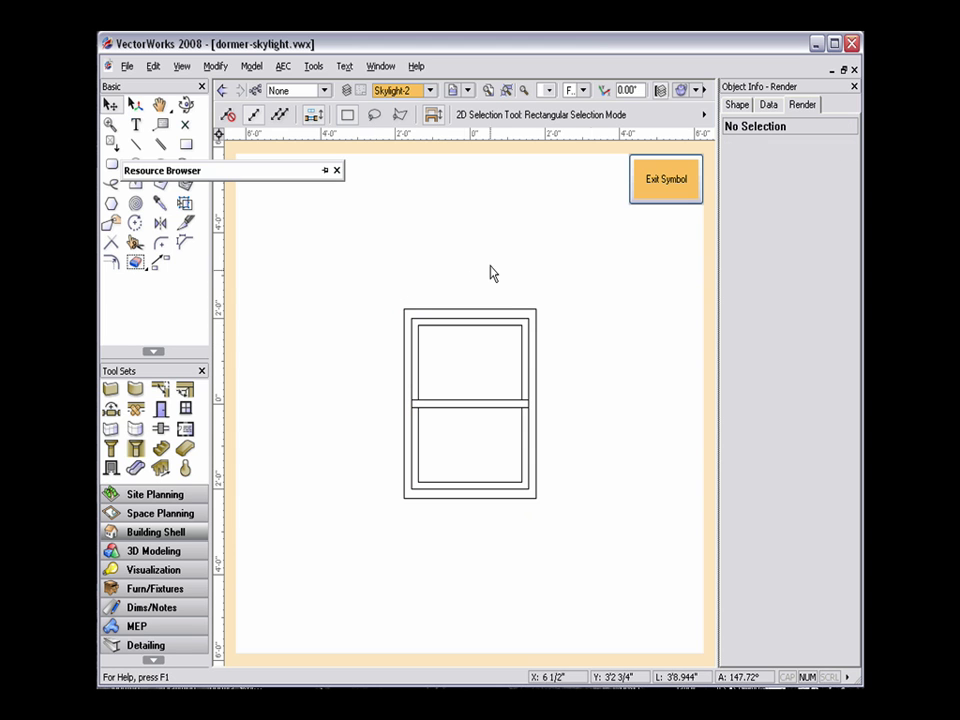
left_click(402, 307)
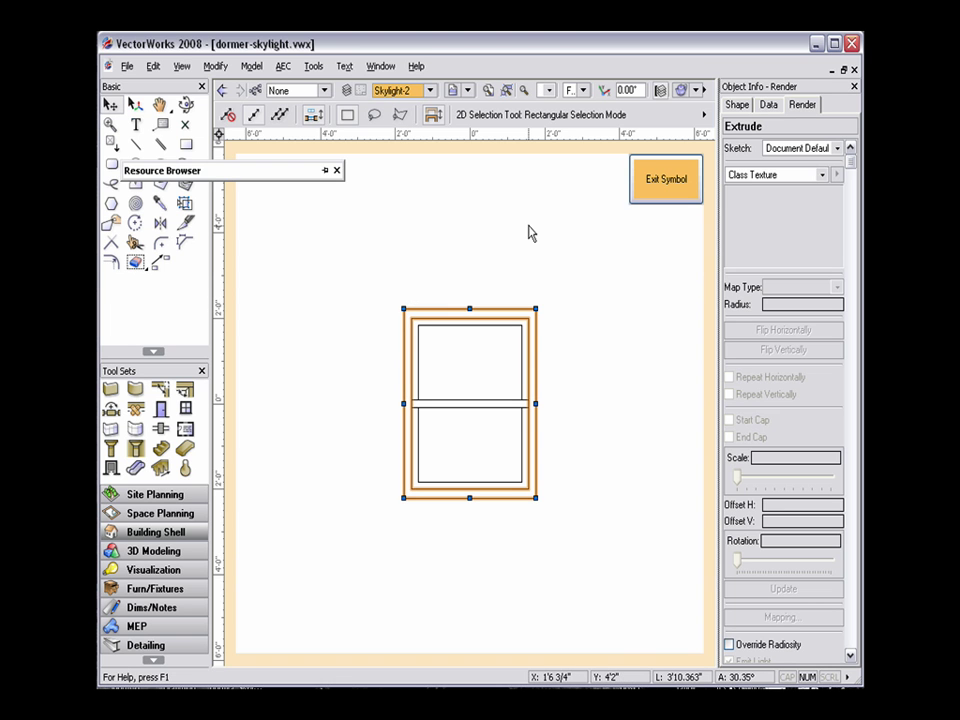
Apply the Siding 14 Grey texture to the frame, render it isometrically, and exit the symbol.
left_click(822, 175)
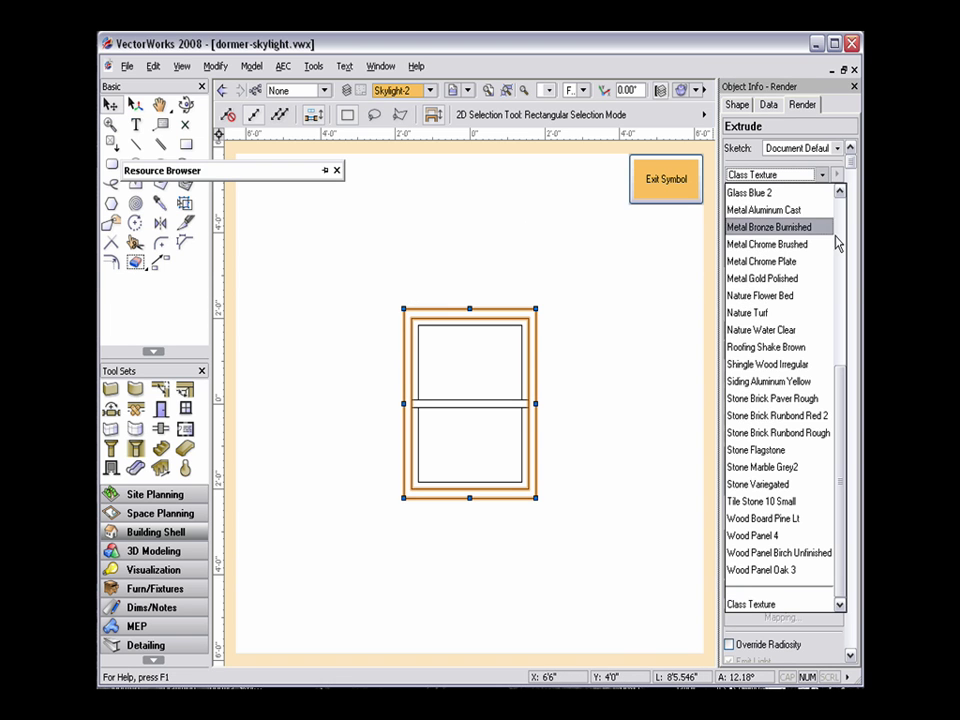
left_click_drag(836, 388, 848, 218)
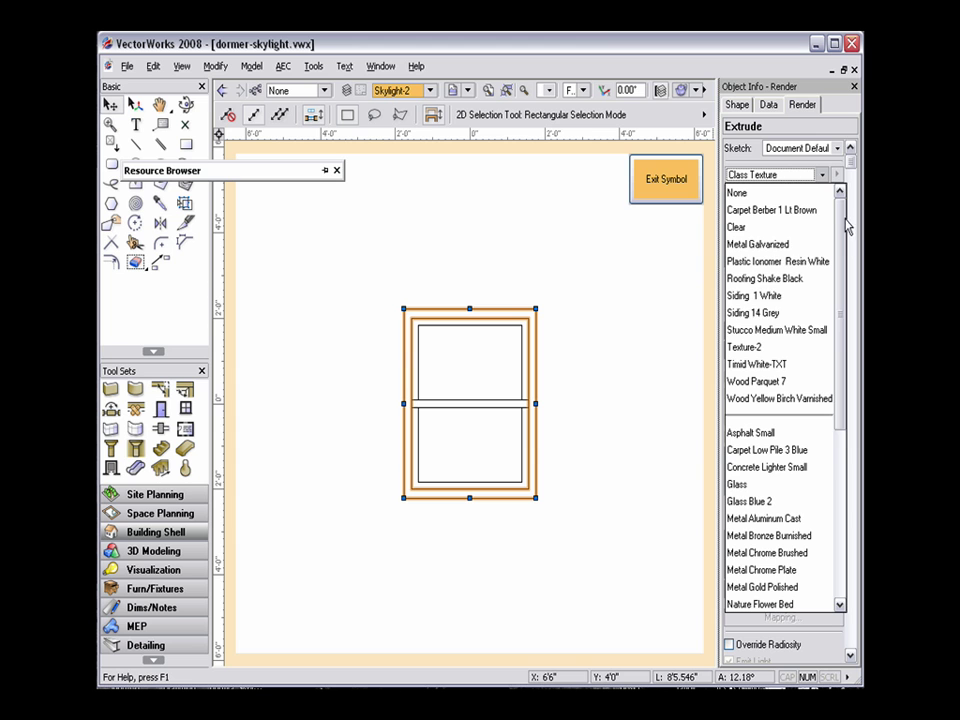
left_click(763, 313)
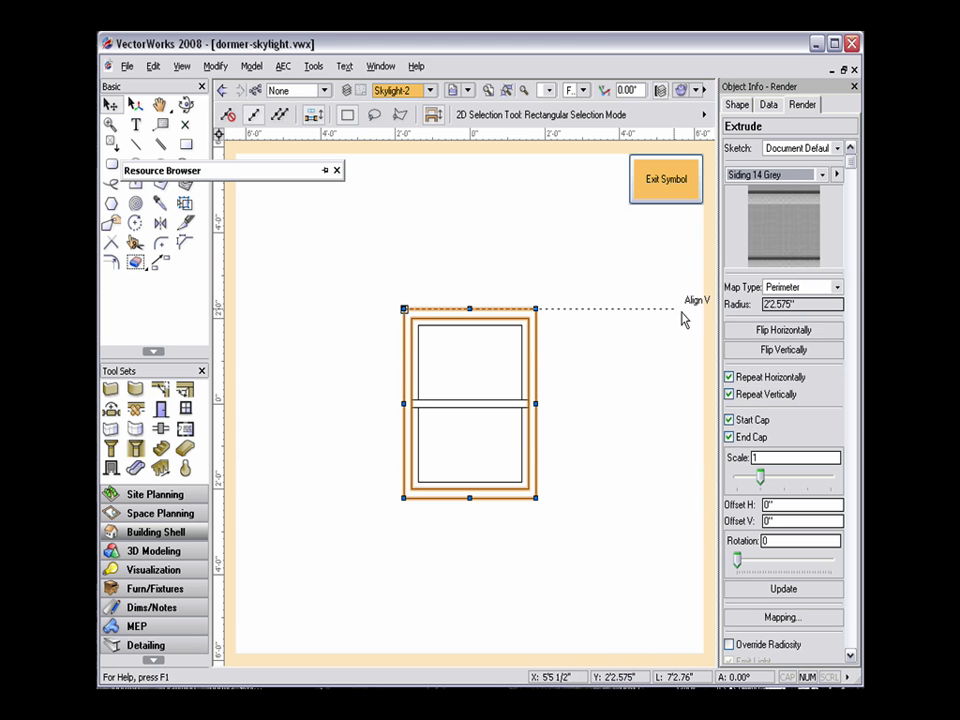
left_click(608, 319)
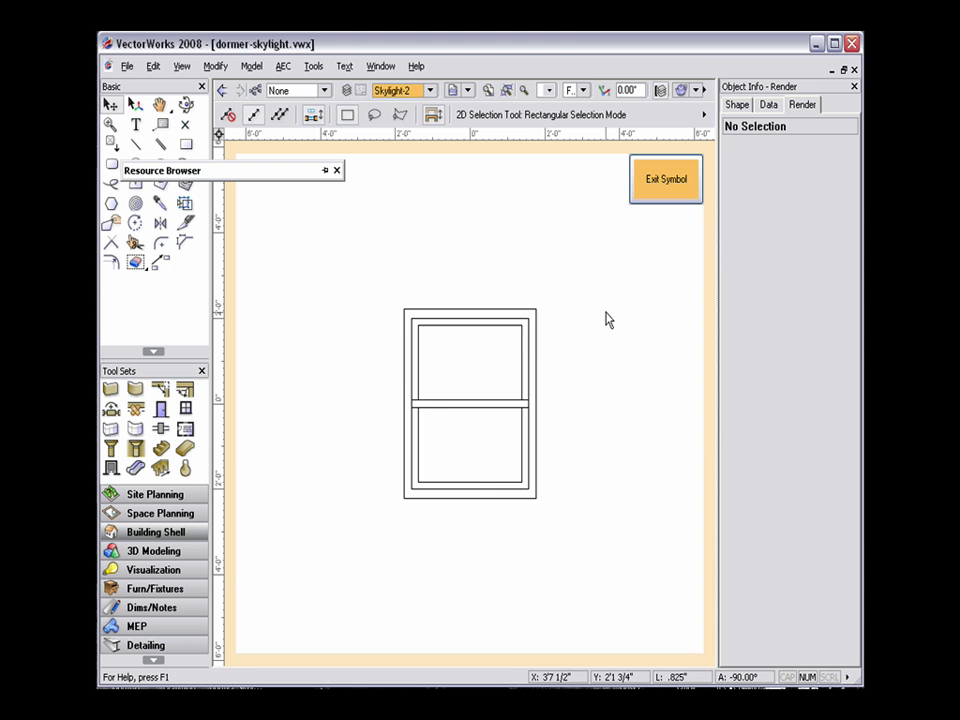
key("3")
key("ctrl+shift+g")
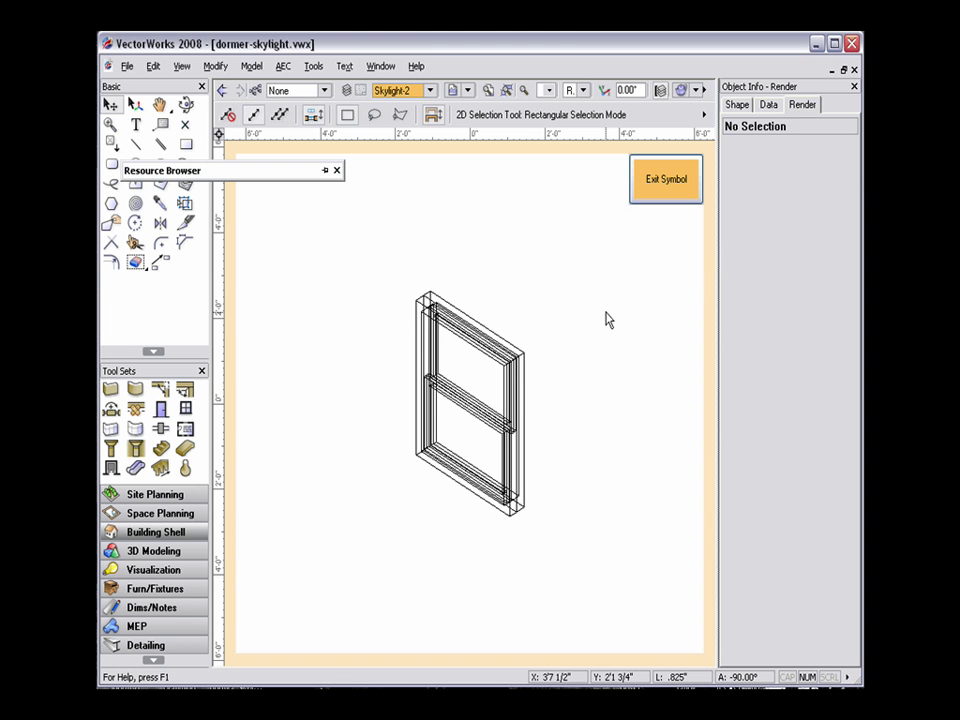
left_click(677, 193)
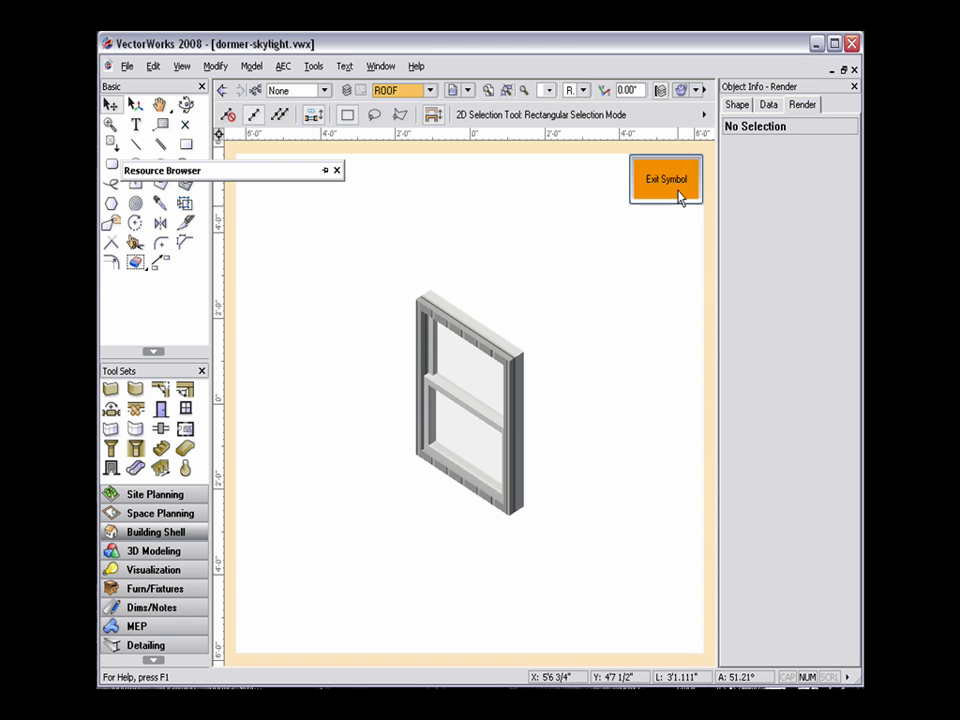